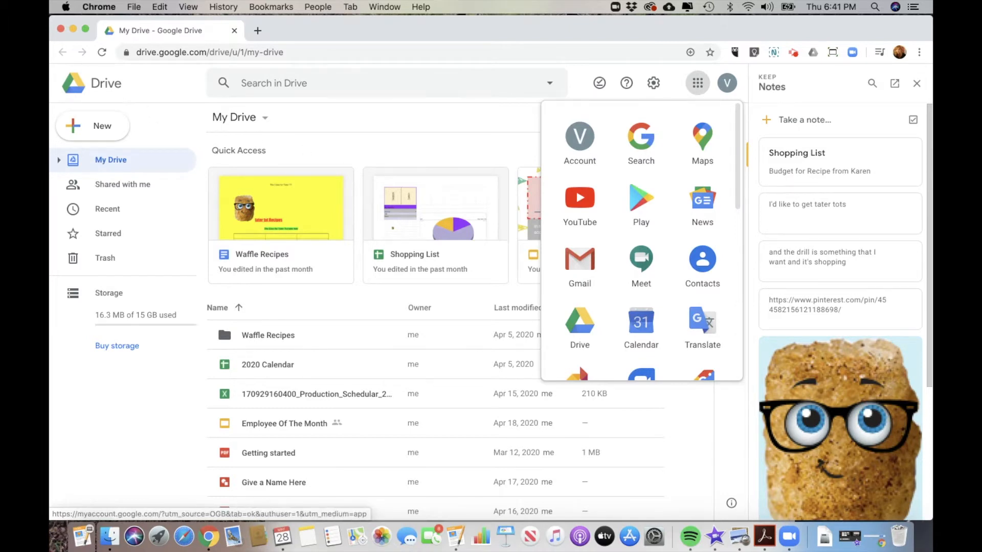
Step: Create a new blank Google Form in My Drive
left_click(138, 97)
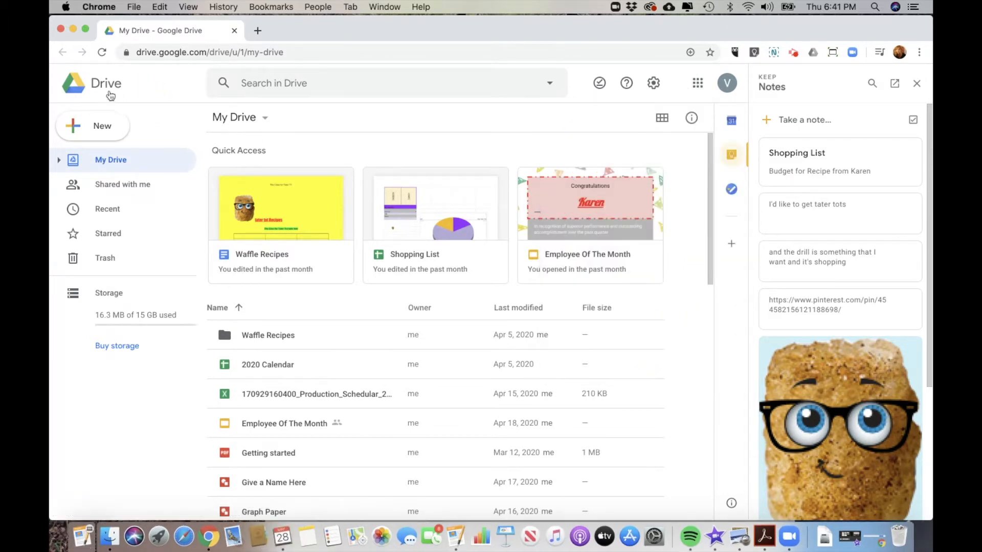
left_click(76, 126)
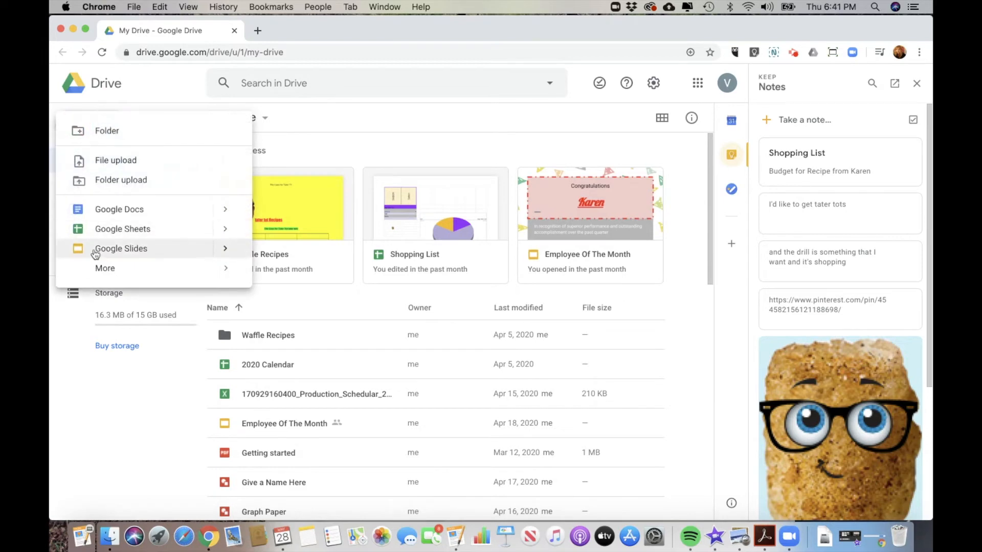
mouse_move(193, 267)
left_click(284, 281)
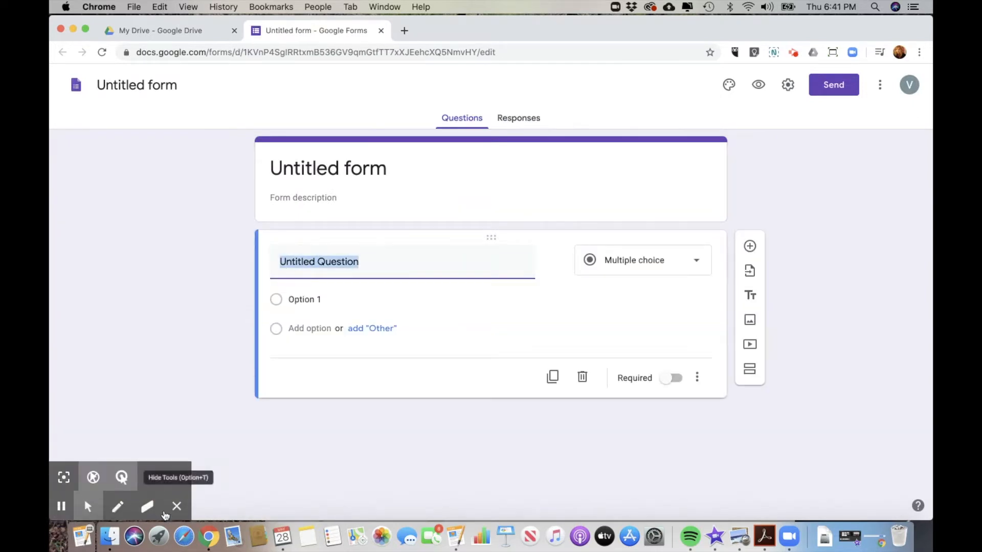
left_click(176, 506)
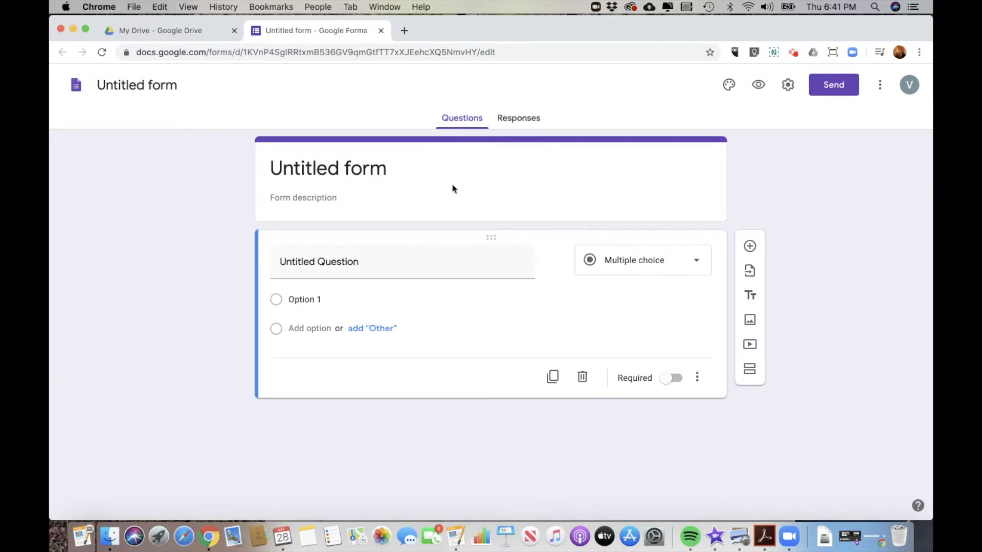
Step: Set the form's title to "Waffle Survey"
left_click(376, 178)
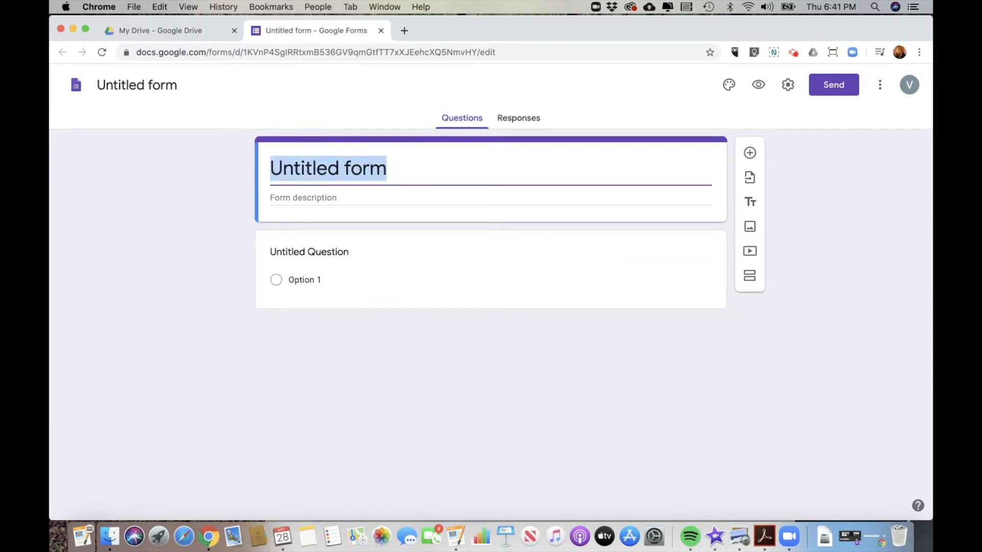
type("Waggl")
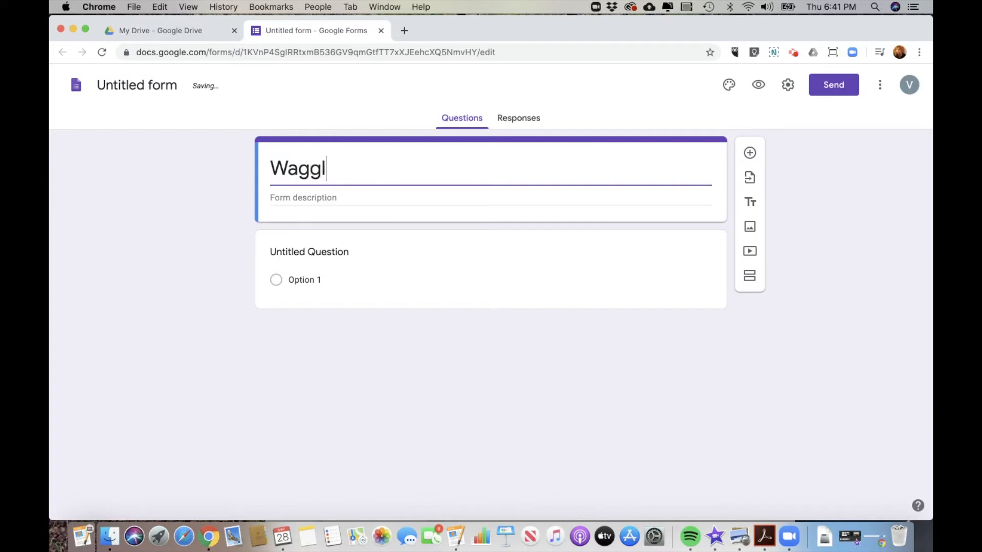
type("e")
key("BackSpace")
key("BackSpace")
key("BackSpace")
key("BackSpace")
type("ffle Survey")
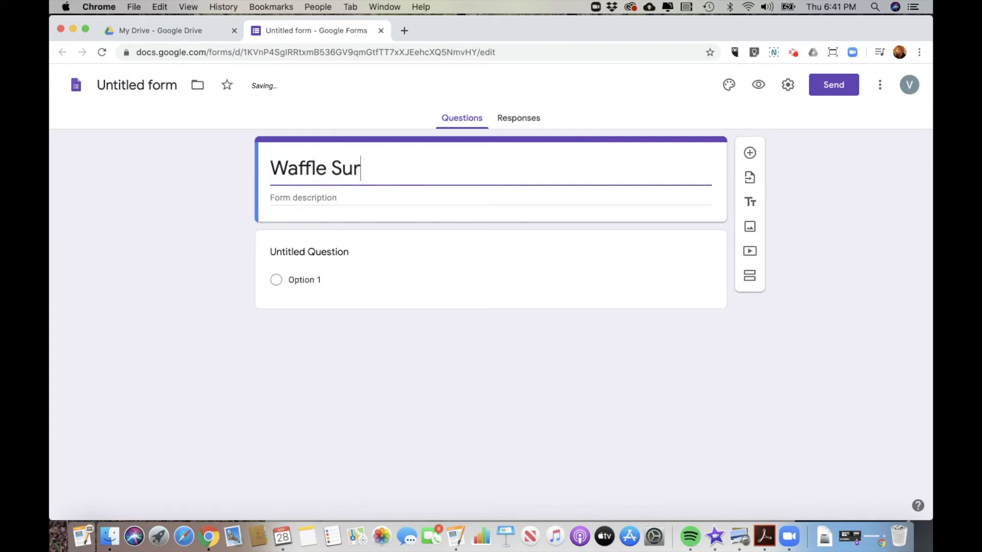
Step: Add the form description "This is a survey to determine your favorite recipe." and name the form document "Waffle Survey"
left_click(370, 194)
type("This is a survey to determine yoru")
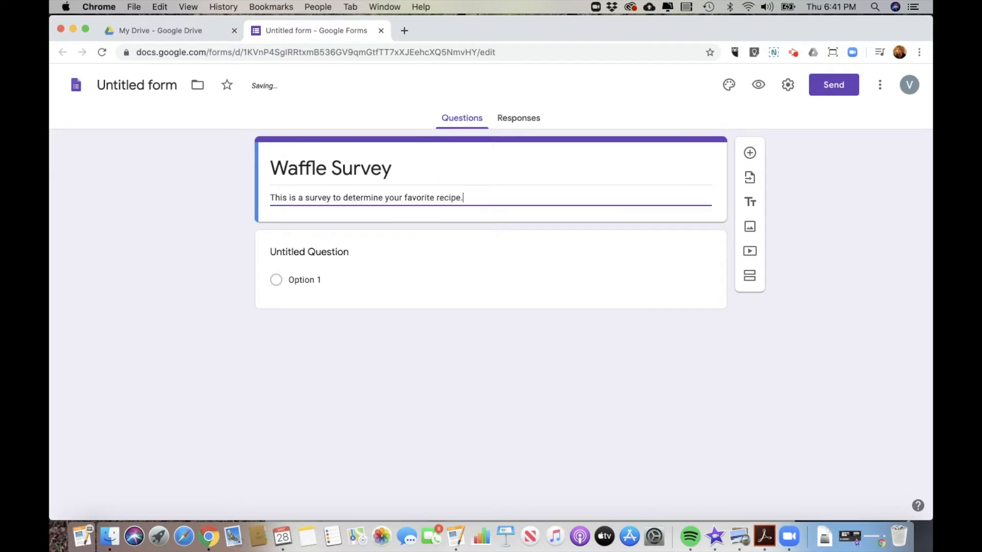
left_click(373, 332)
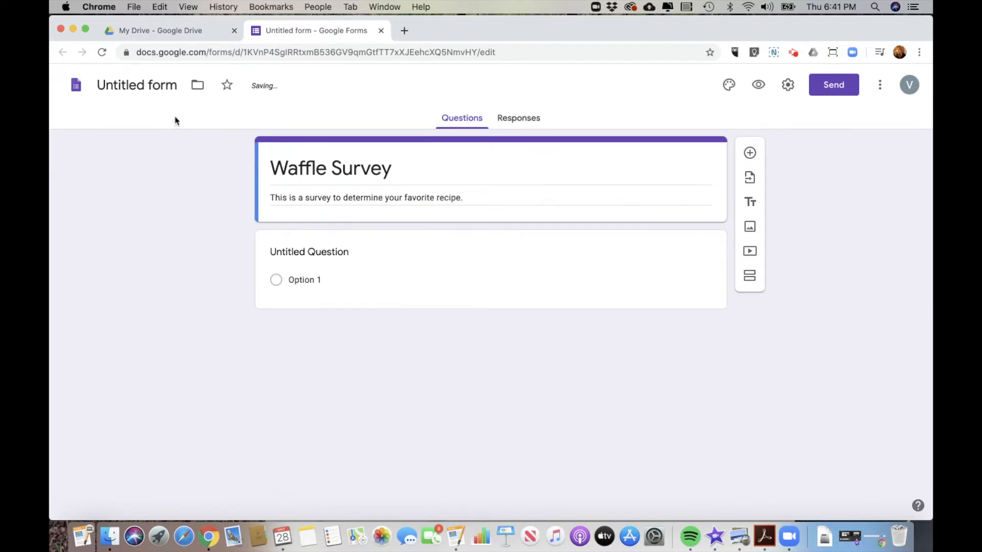
left_click(161, 83)
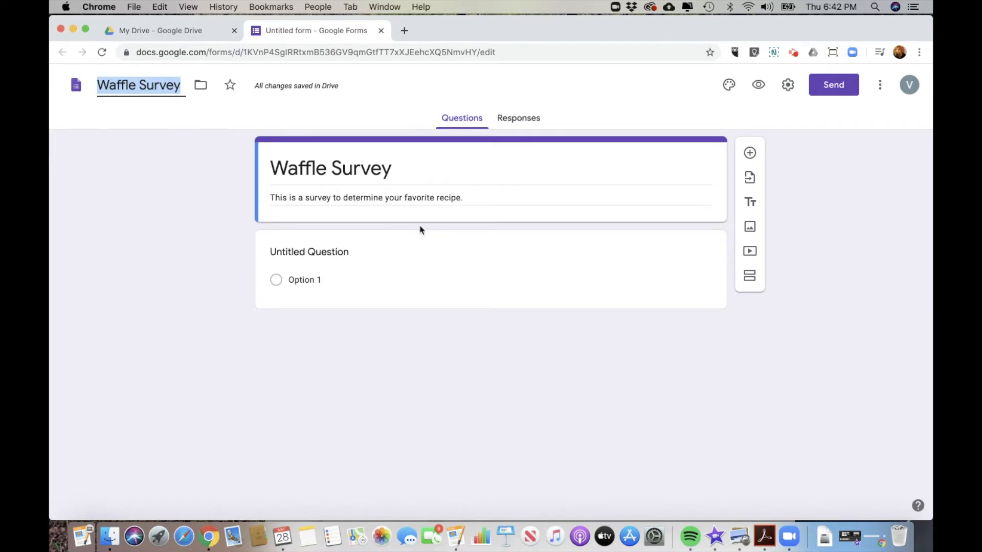
left_click(401, 358)
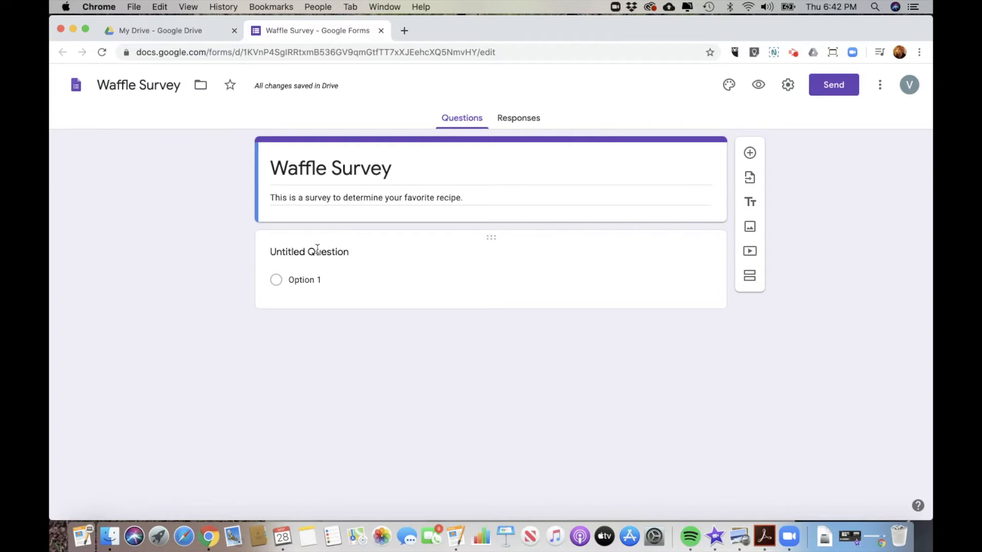
Step: Word the first question as "What is your favorite waffle?"
left_click(406, 257)
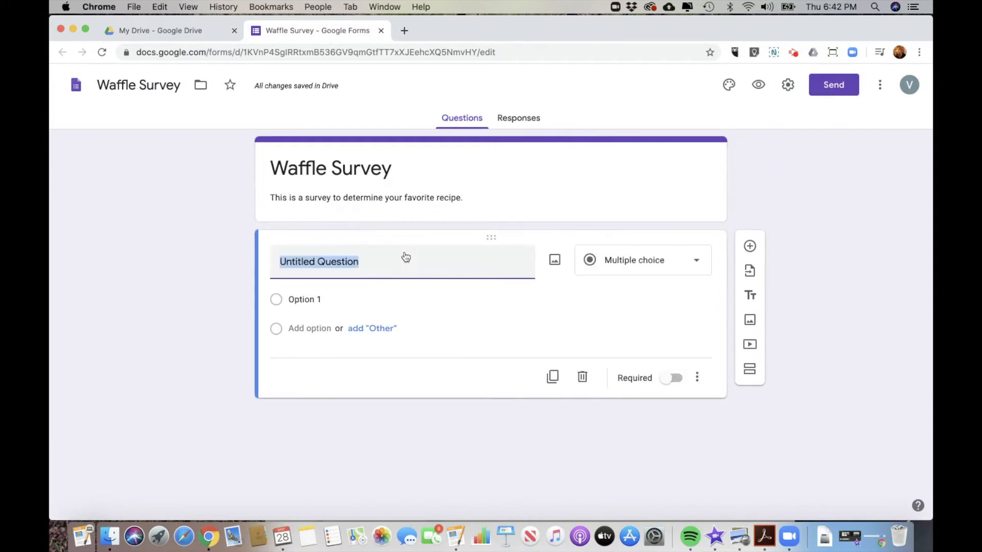
type("W")
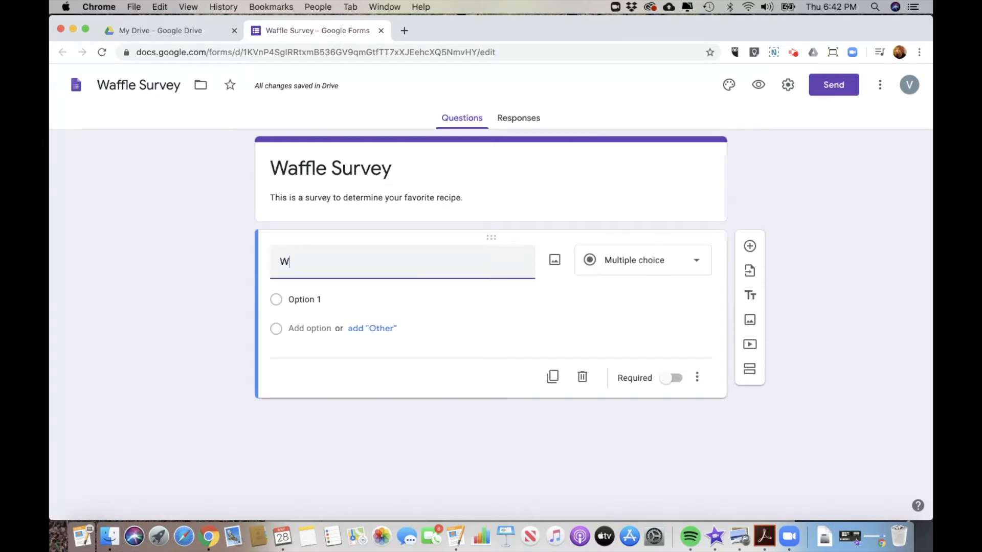
type("hat is your favot")
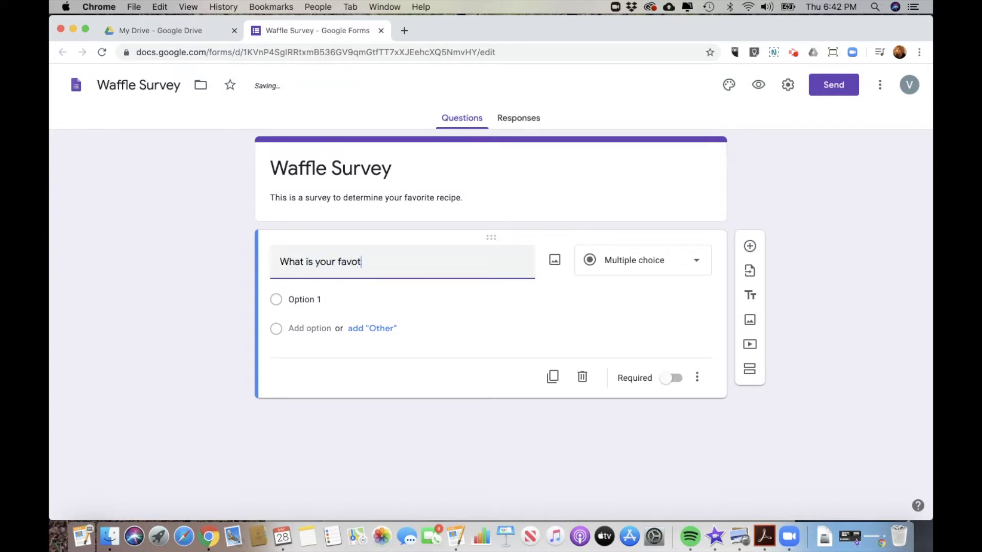
key("BackSpace")
type("rite ")
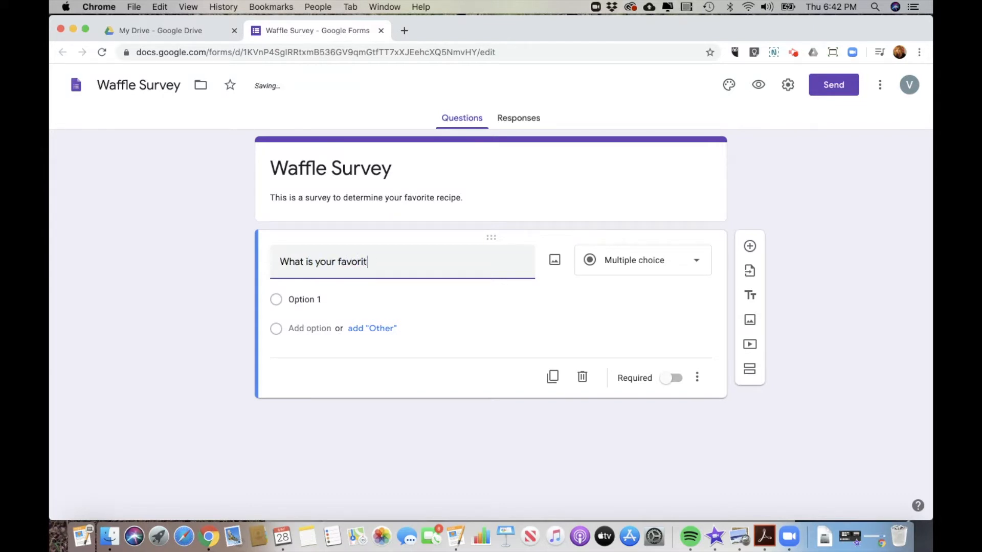
type("wagg")
Step: Enter "Protein" and "Tater Tot" as the answer options of the favorite waffle question
left_click(323, 304)
type("Protein")
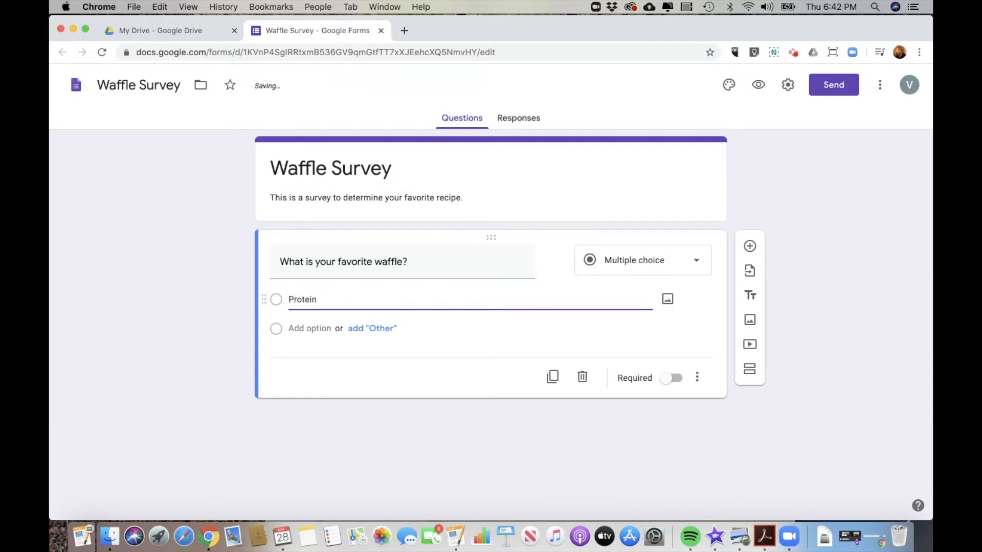
left_click(327, 329)
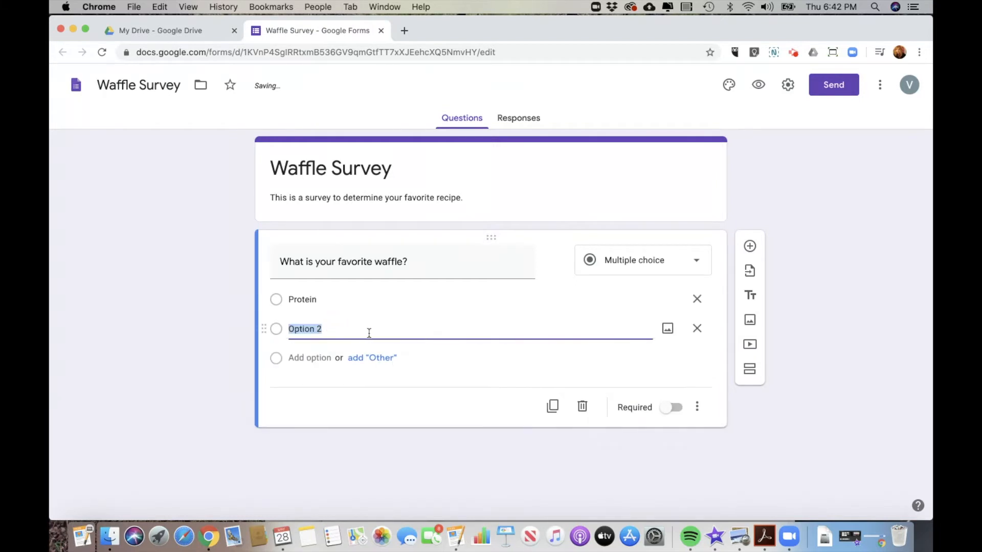
type("Tater Tot")
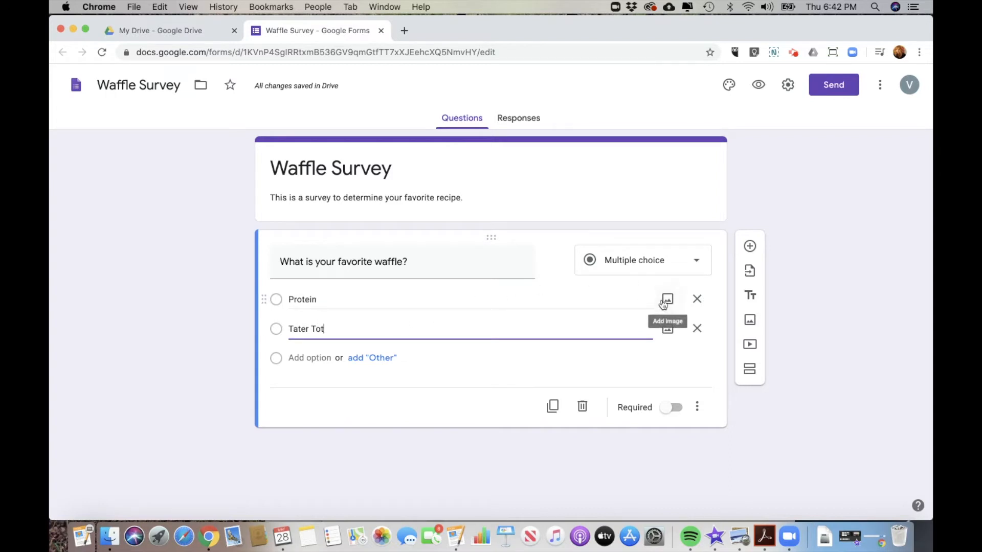
Step: Attach the image TaterTot.png from the computer's Images folder to the Tater Tot answer option
left_click(667, 331)
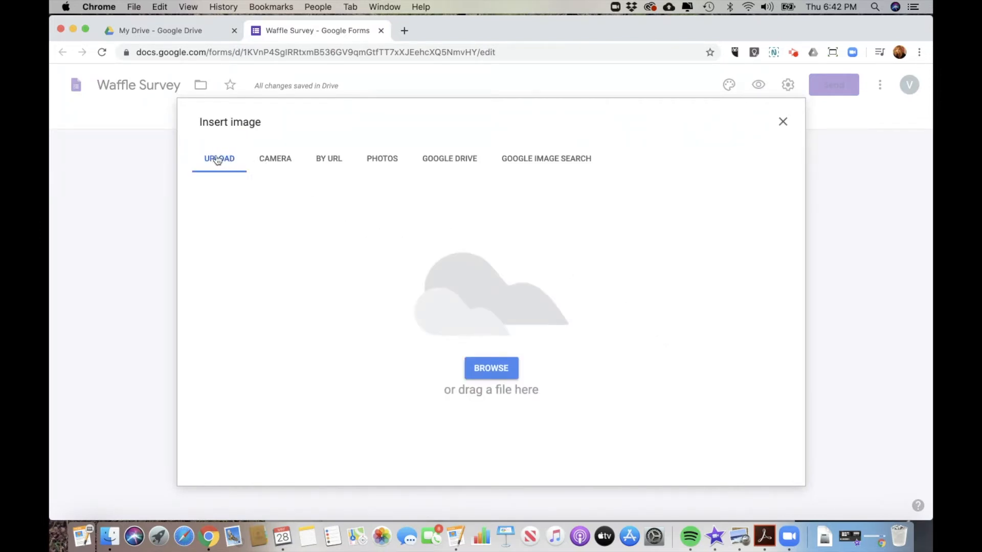
left_click(516, 375)
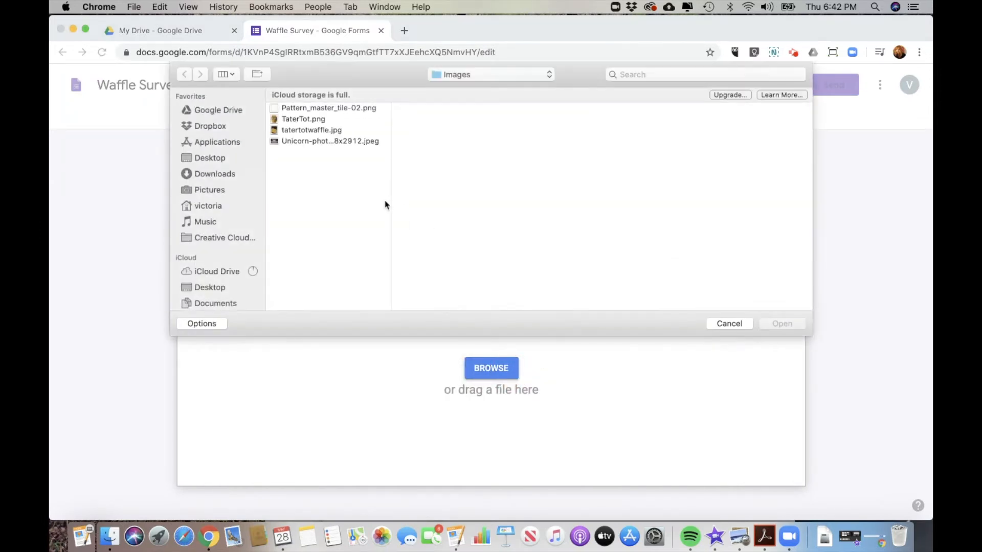
left_click(313, 121)
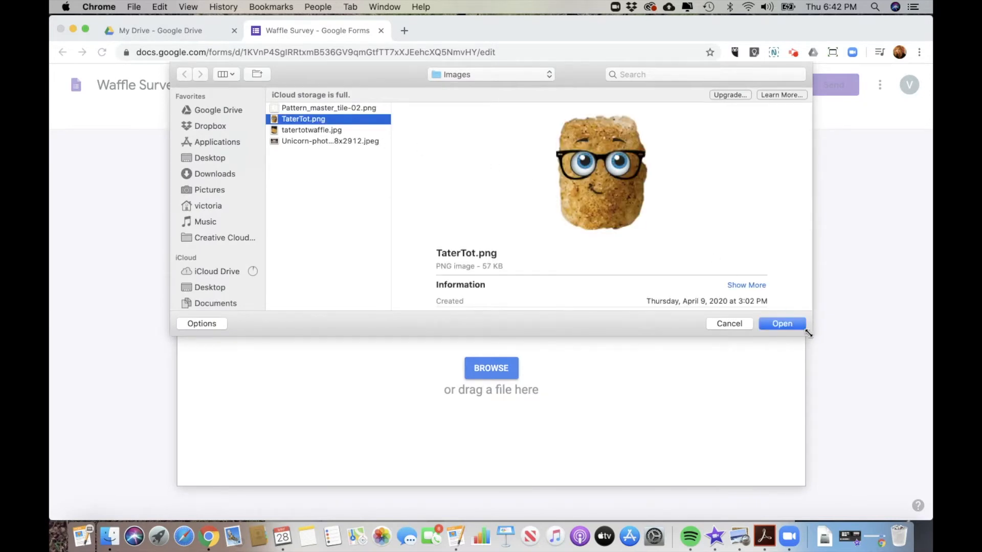
left_click(782, 324)
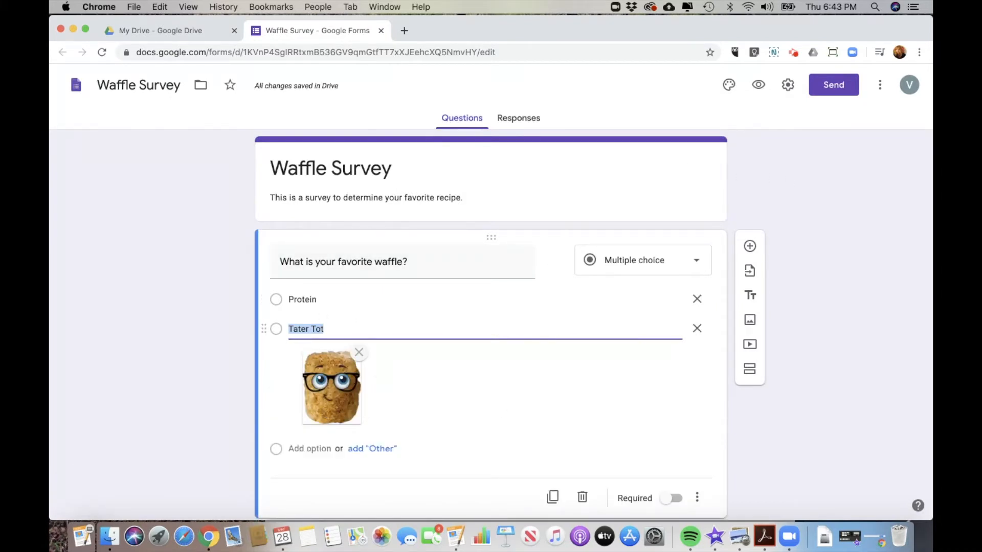
left_click(698, 265)
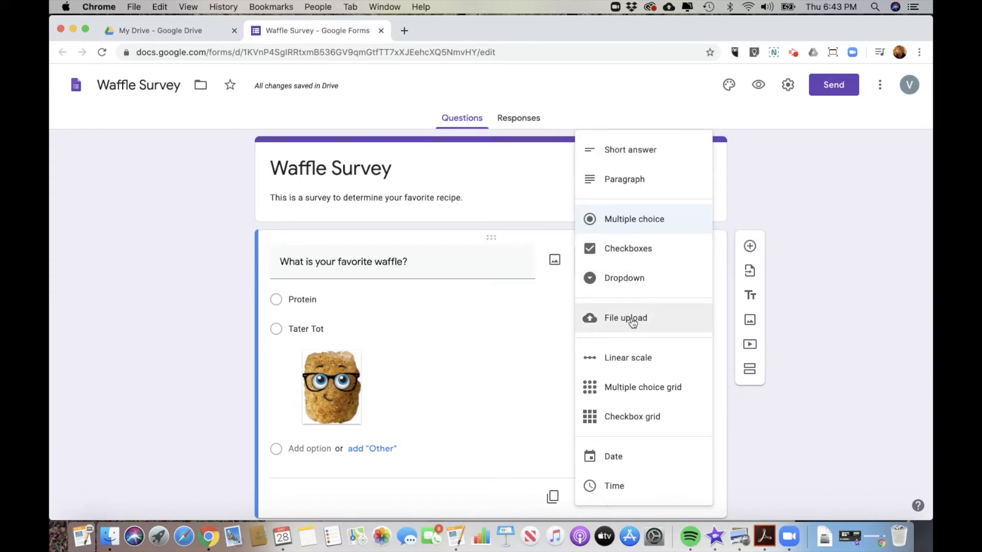
scroll(633, 322, "down", 1)
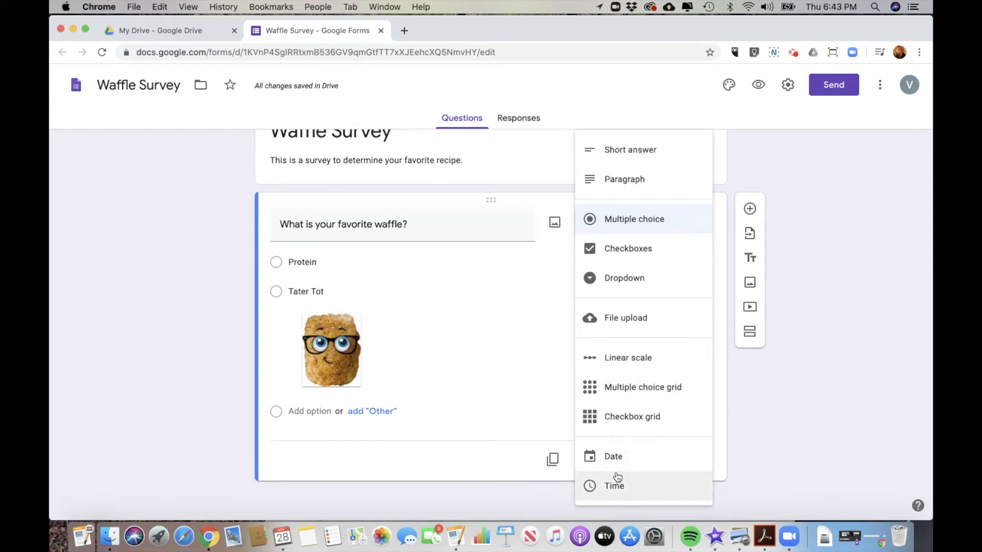
left_click(519, 394)
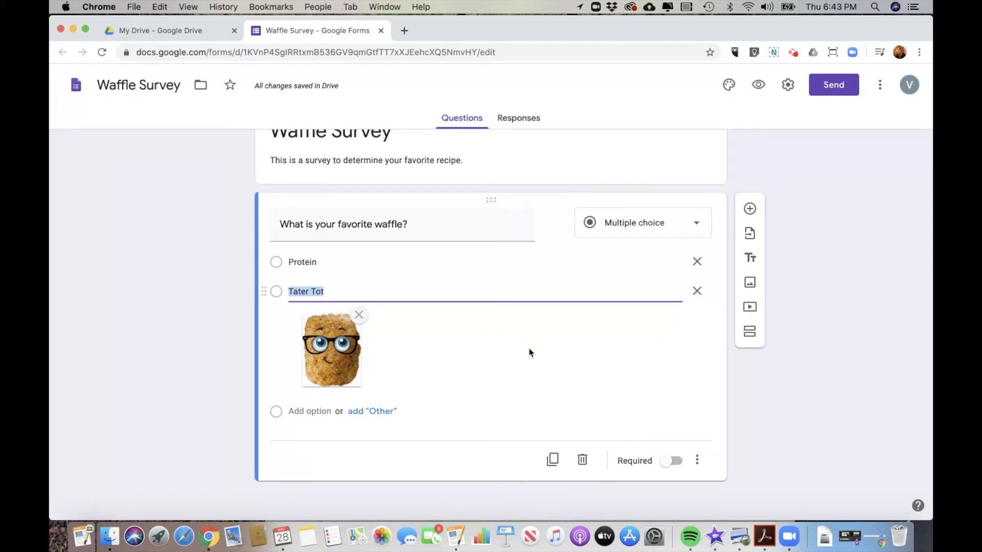
Step: Duplicate the favorite waffle question and reword the copy as "Describe how best to cook the waffle."
left_click(551, 460)
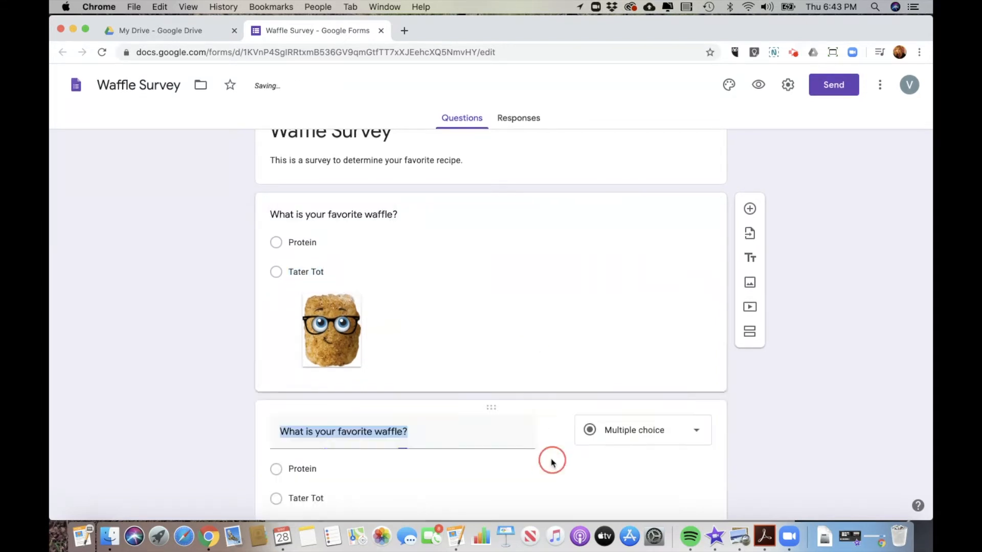
left_click(423, 432)
left_click_drag(423, 433, 261, 426)
type("Na")
key("BackSpace")
key("BackSpace")
type("t")
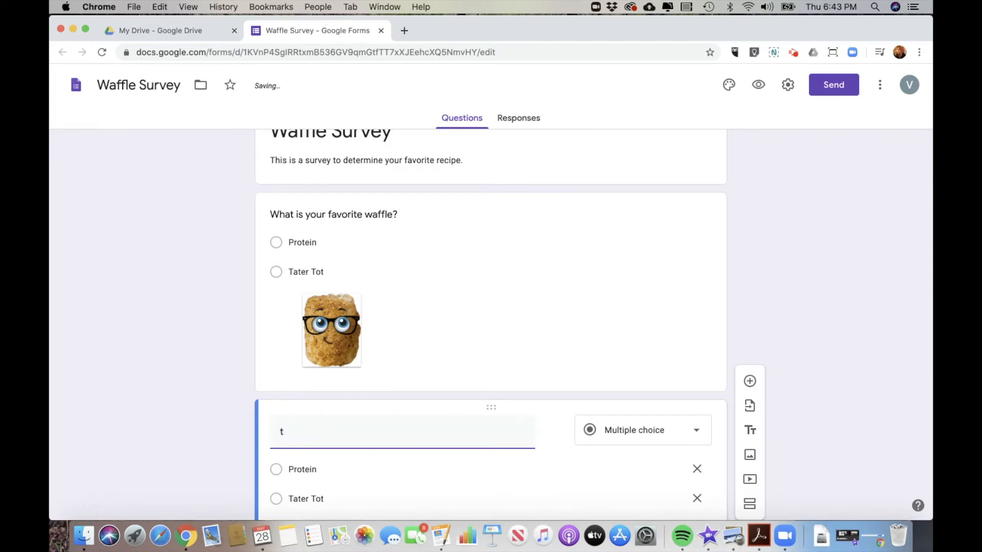
key("BackSpace")
type("Describe how bes")
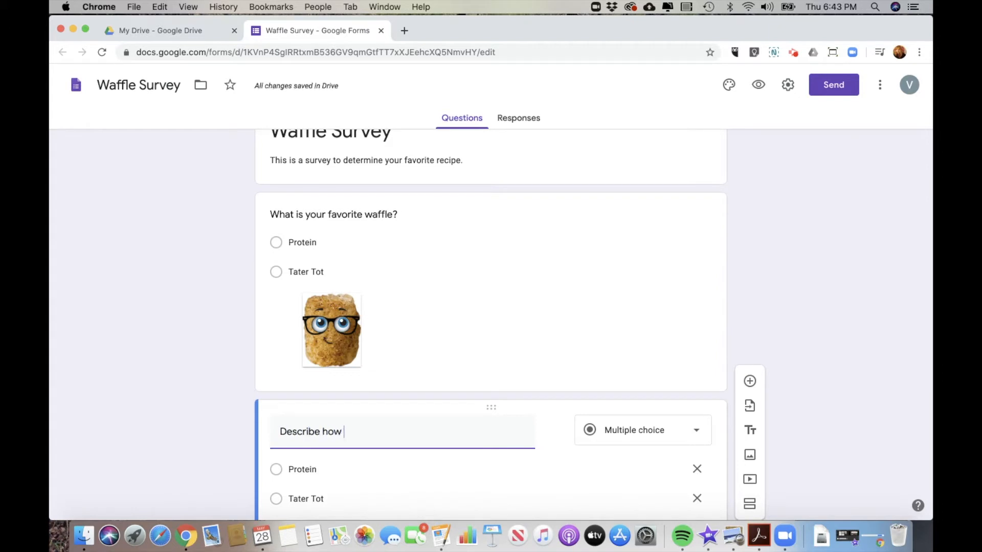
key("BackSpace")
key("BackSpace")
type("ook the waffle")
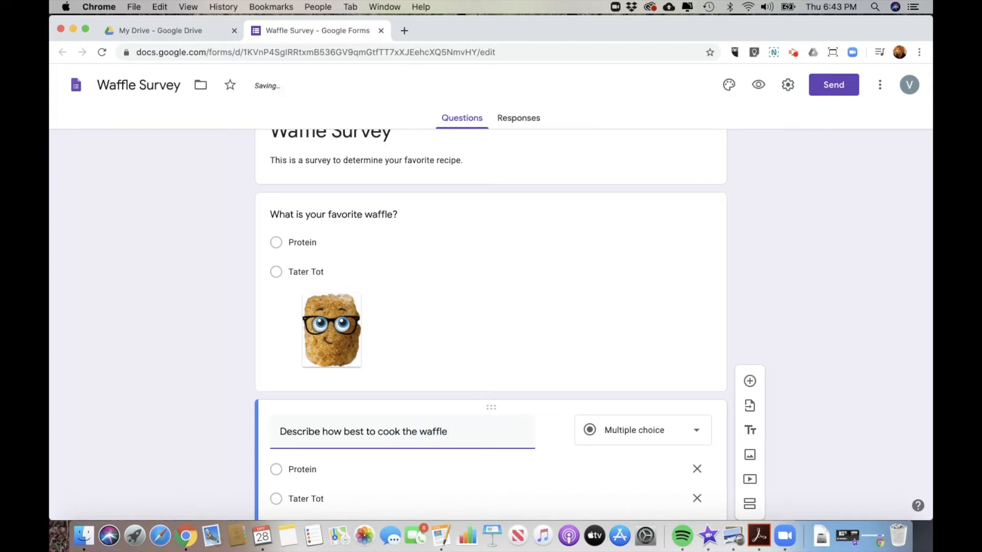
left_click(381, 469)
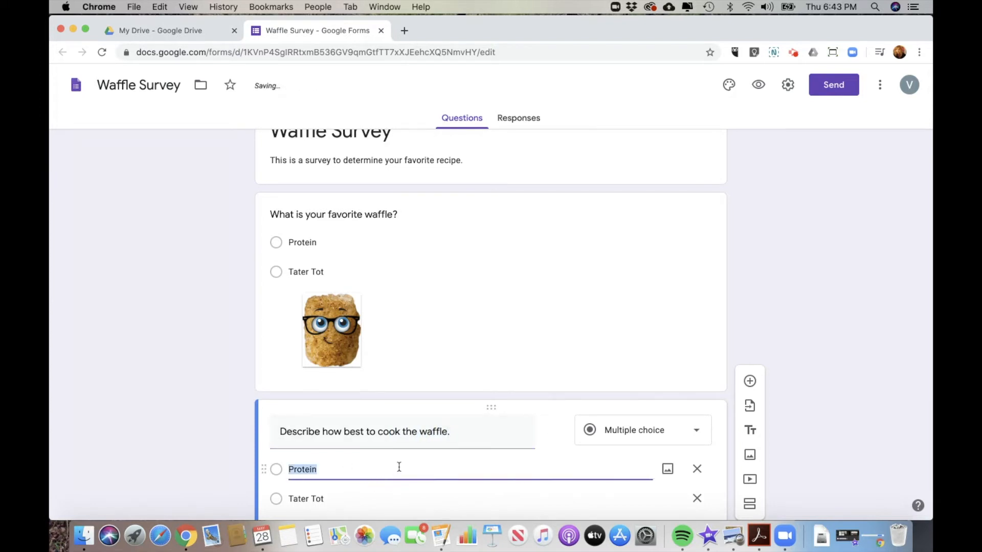
Step: Change the answer type of the question about cooking the waffle to Paragraph
scroll(410, 469, "down", 2)
scroll(410, 469, "down", 4)
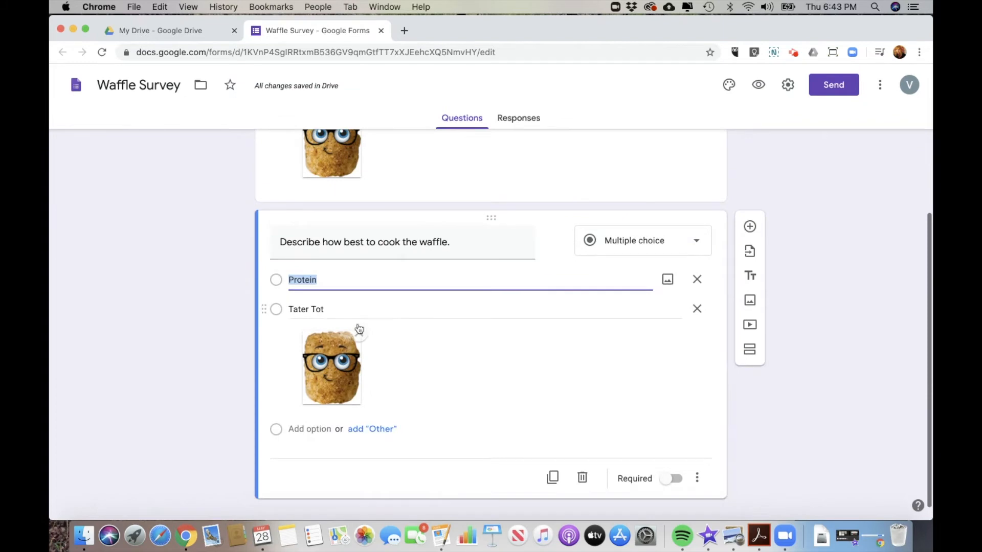
left_click(681, 250)
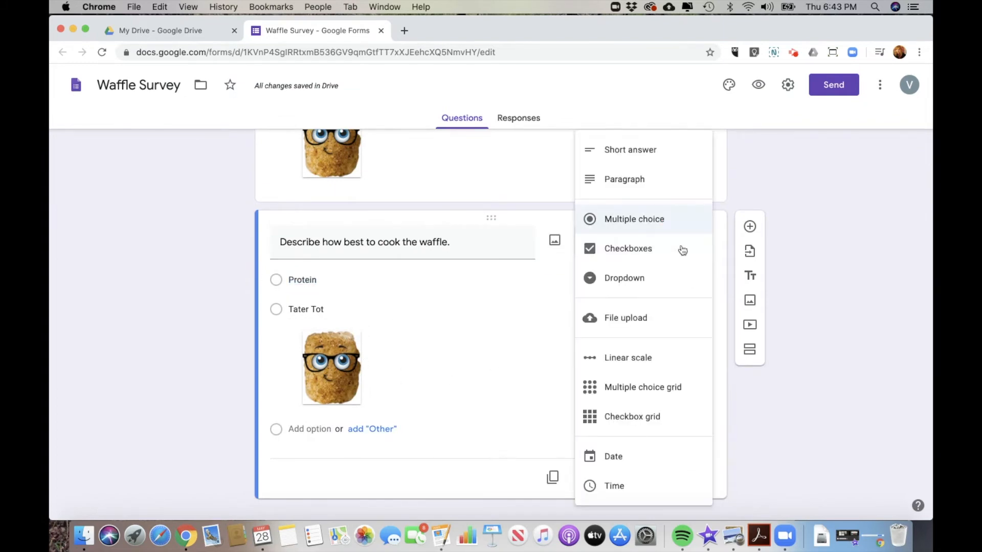
left_click(651, 189)
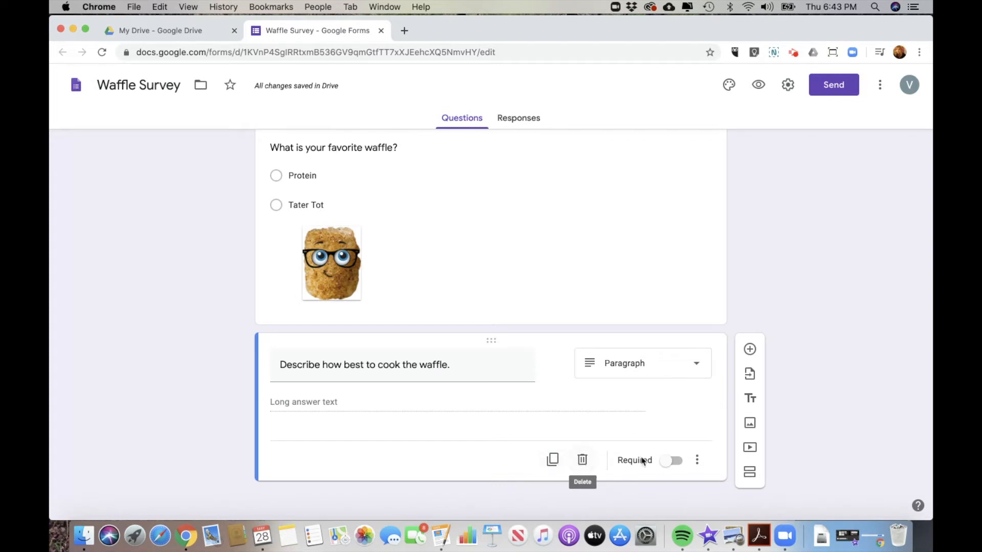
Step: Make the question about cooking the waffle required and check which additional settings it offers
left_click(667, 464)
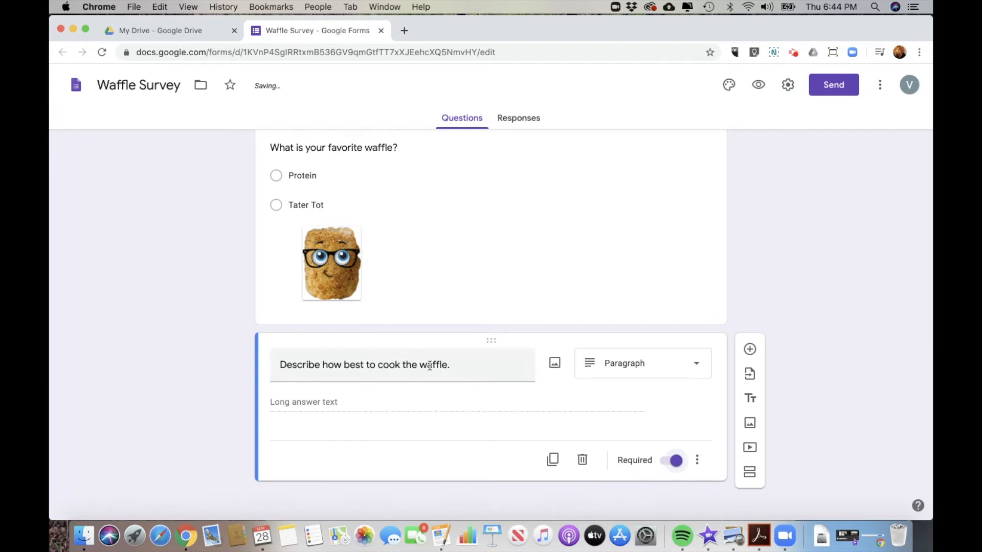
left_click(698, 460)
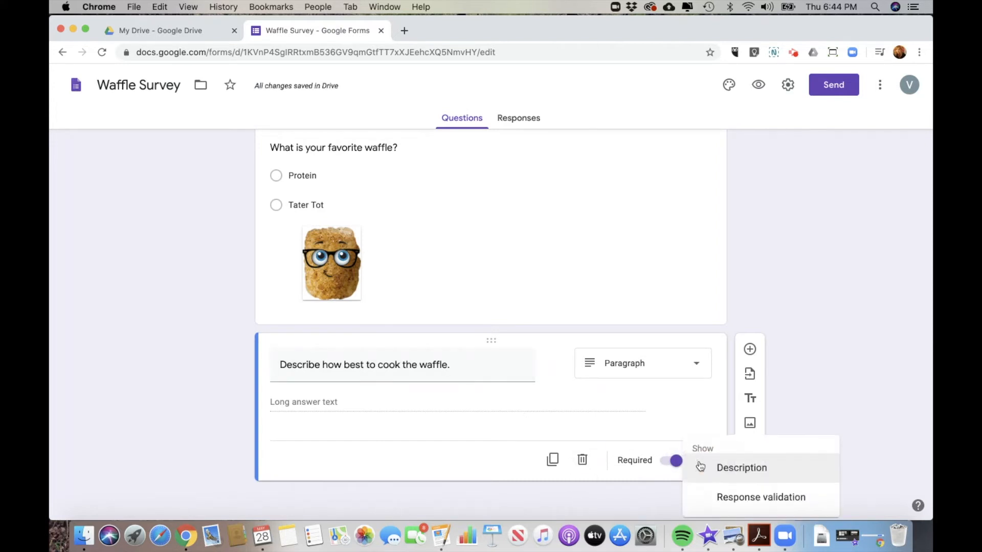
scroll(699, 466, "down", 1)
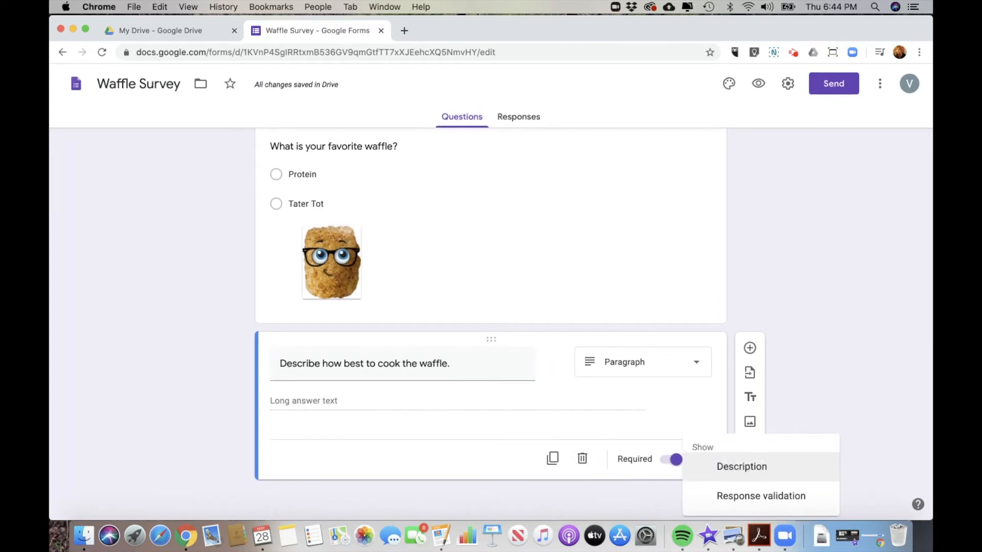
left_click(628, 429)
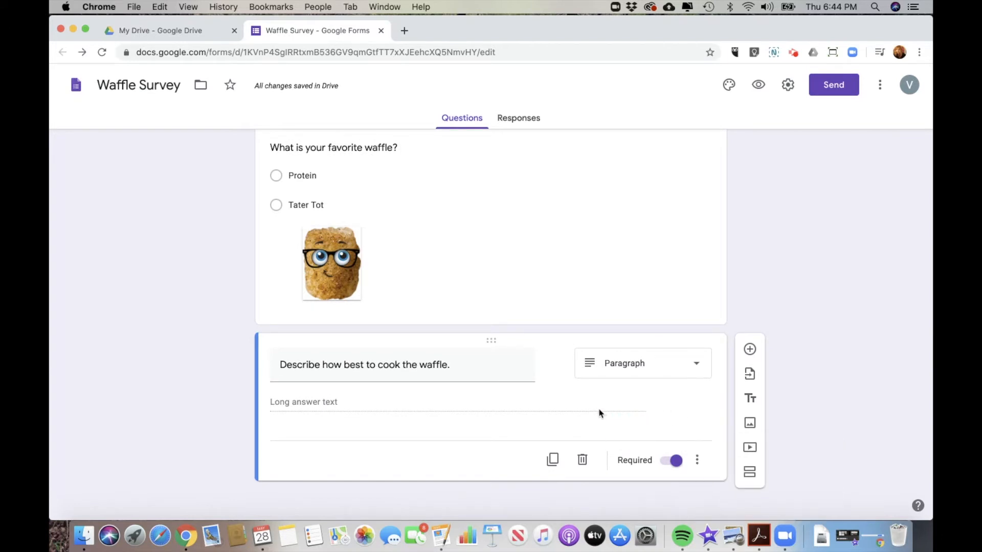
Step: Move the question about cooking the waffle above the favorite waffle question
scroll(465, 368, "up", 2)
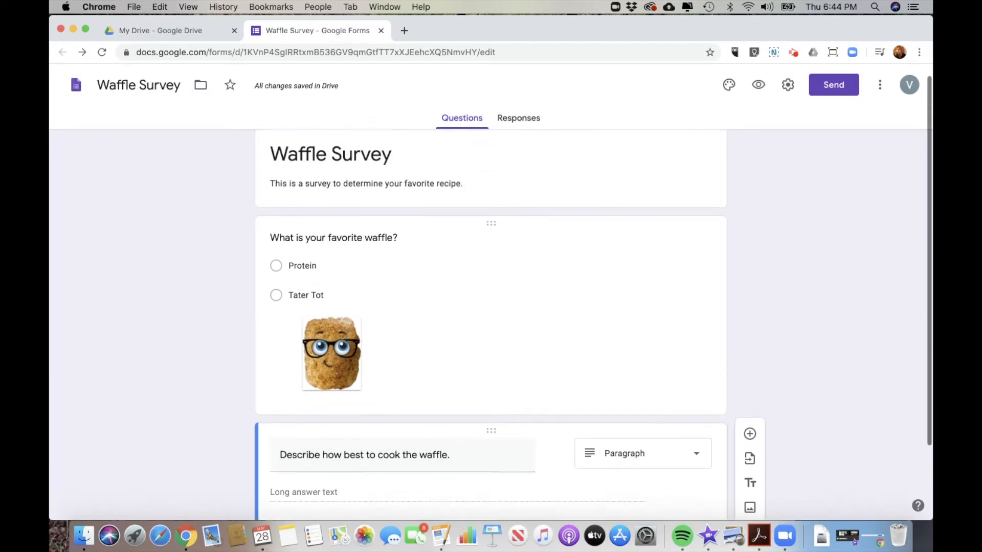
scroll(465, 369, "down", 1)
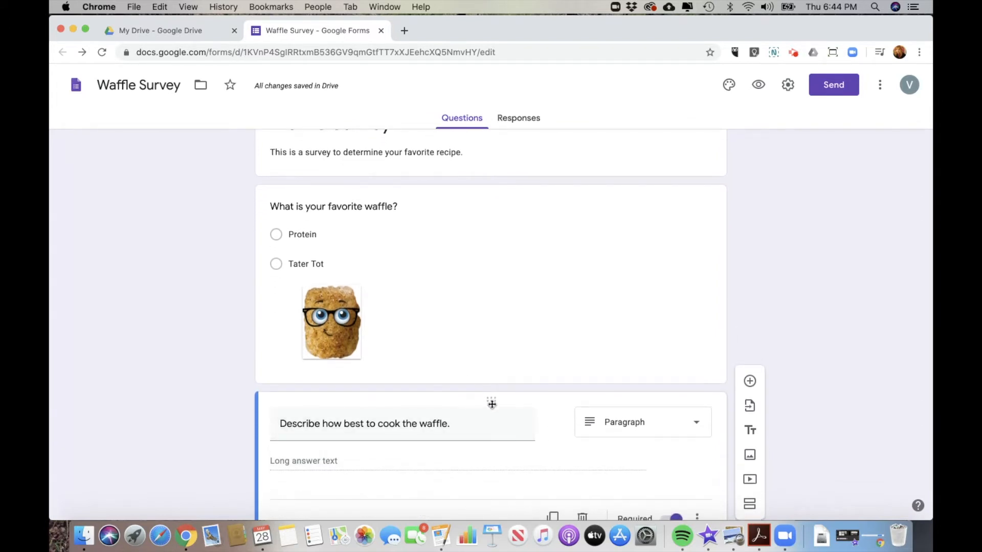
left_click_drag(489, 401, 507, 204)
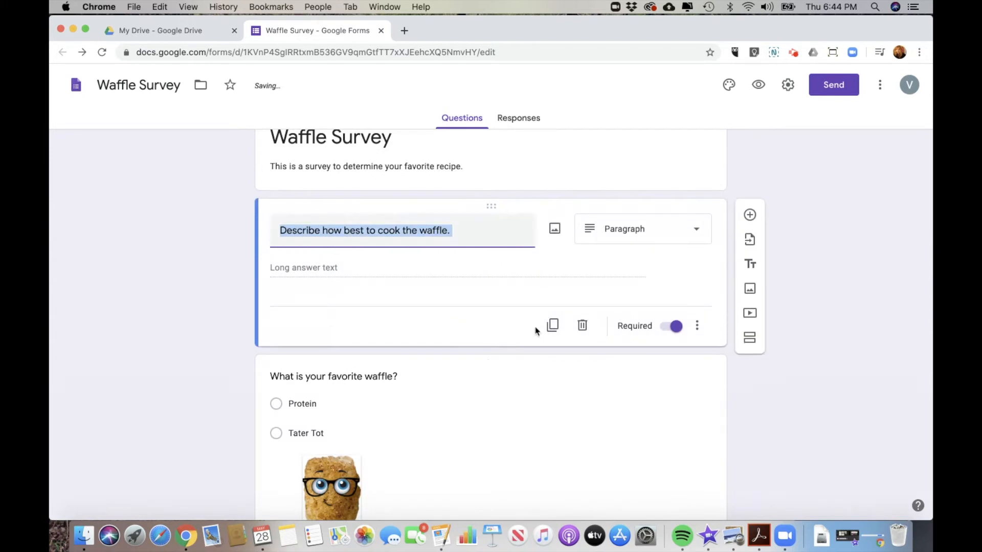
Step: Add a section after the favorite waffle question, titled "Header Goes Here" with the description "This next section will be different."
scroll(537, 366, "down", 2)
left_click(537, 366)
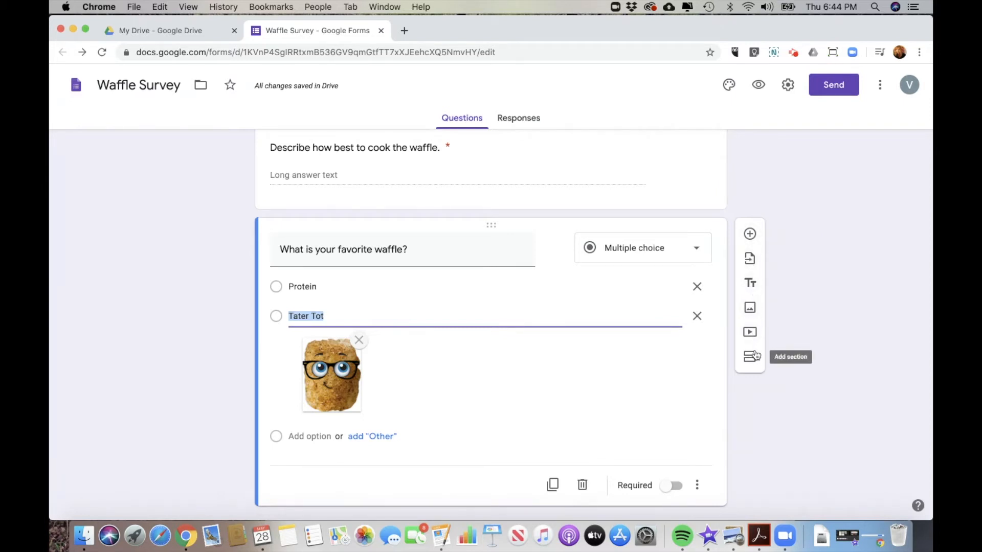
scroll(752, 357, "down", 1)
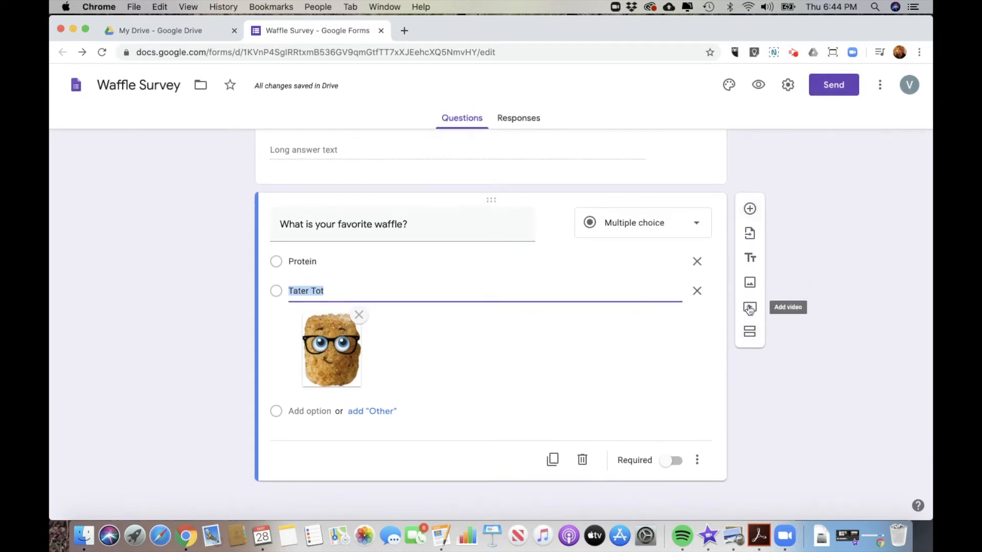
left_click(750, 331)
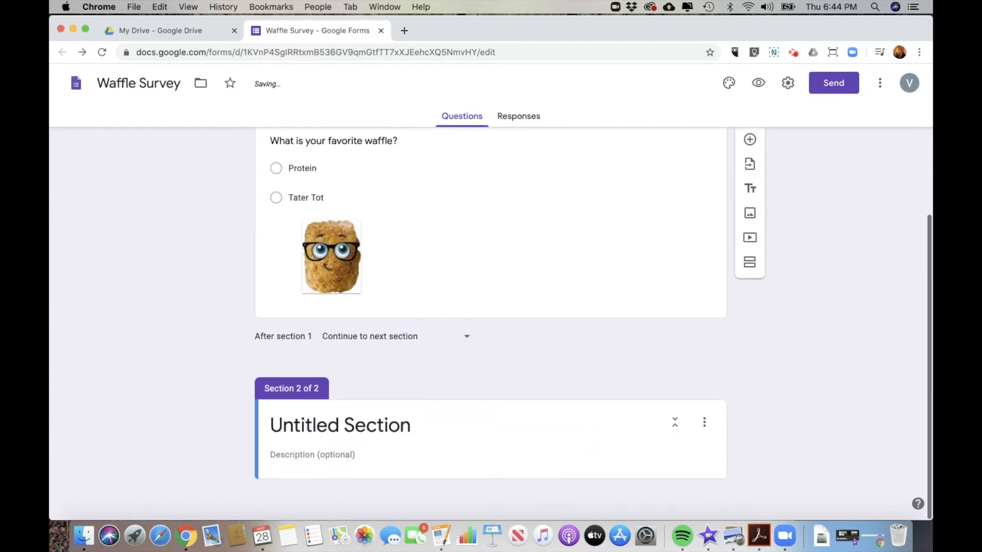
left_click(410, 435)
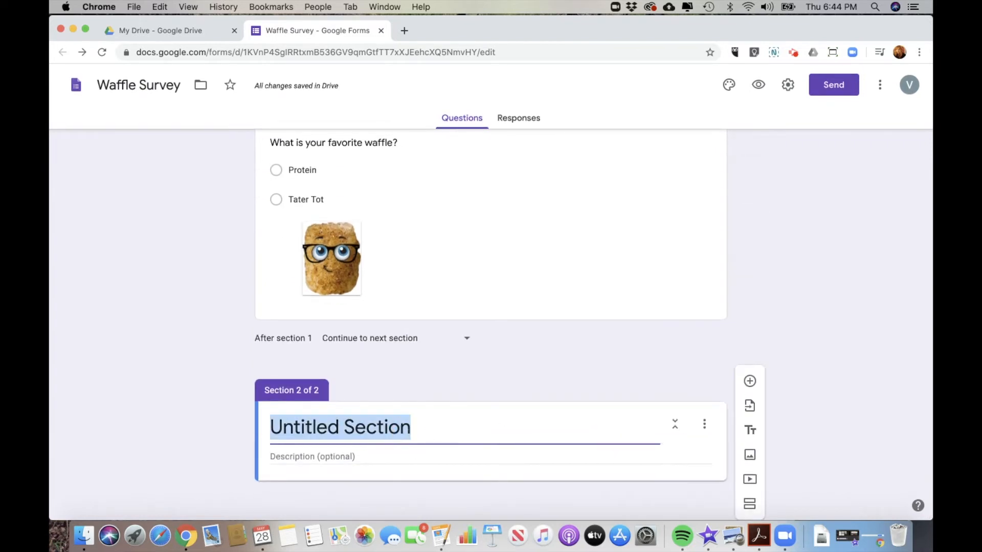
type("Header")
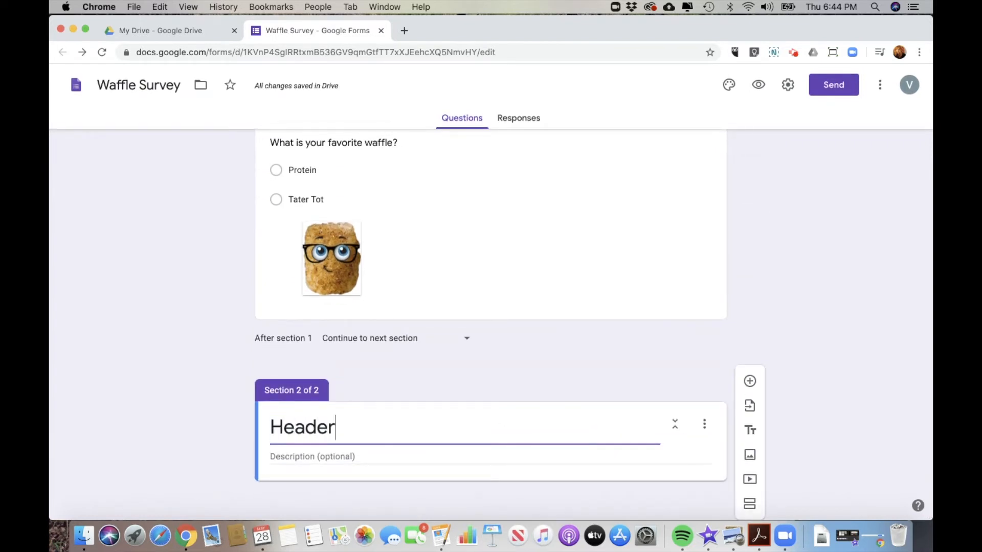
type(" Goes Here")
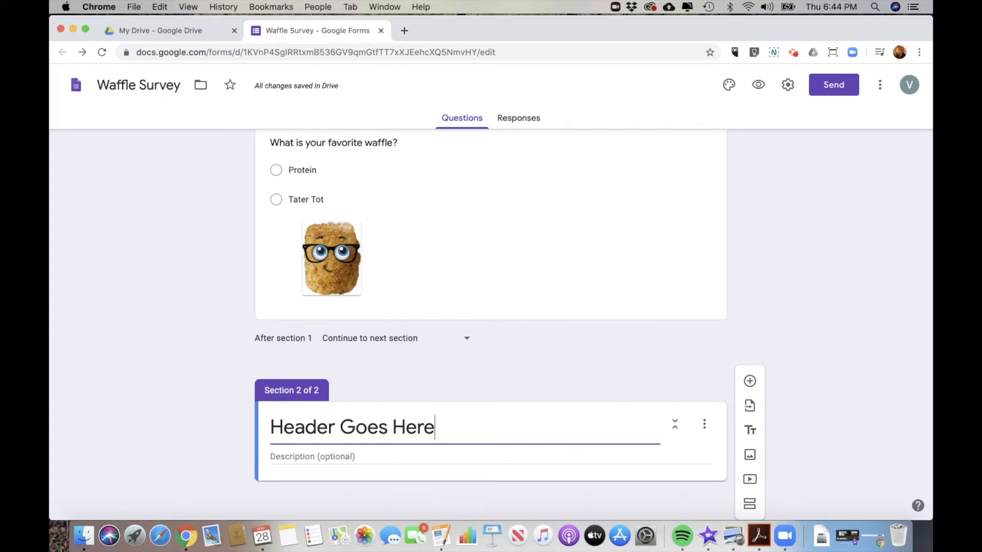
left_click(377, 459)
type("This next section will be different.")
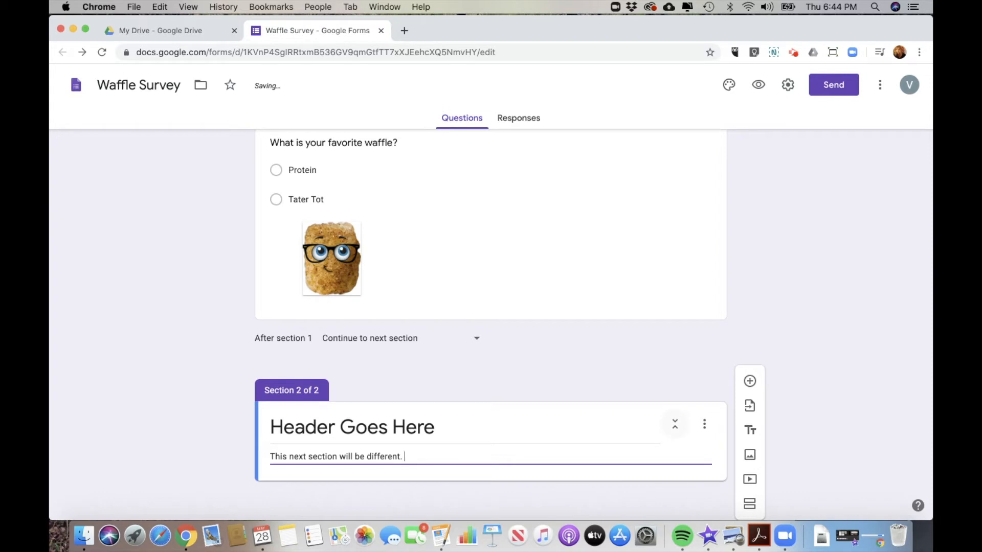
Step: Collapse and re-expand the second section, and view the actions available for it
left_click(677, 424)
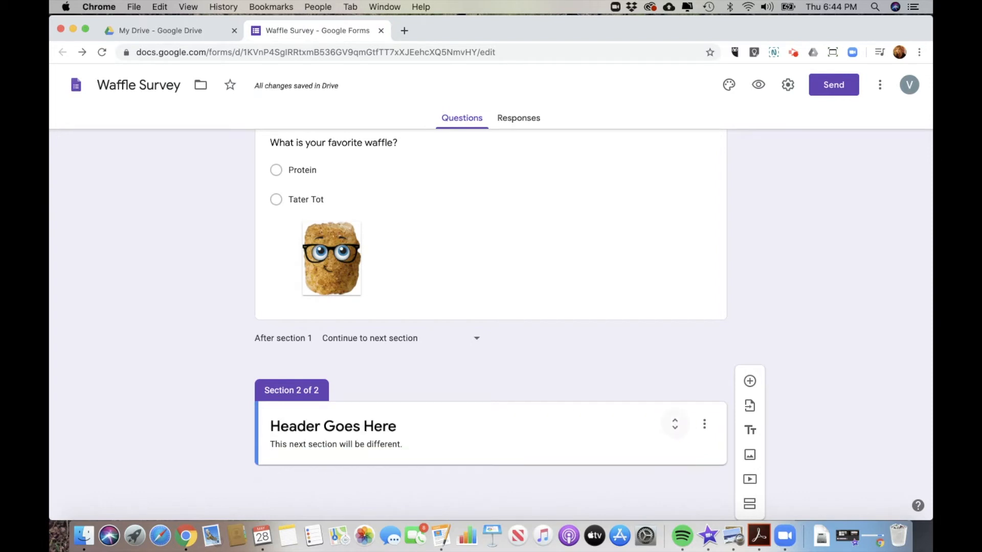
left_click(675, 424)
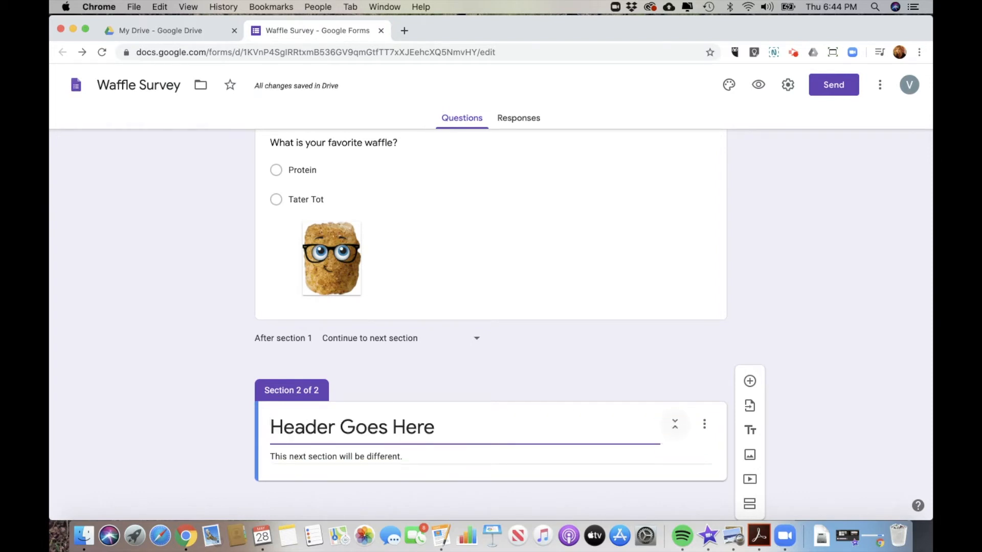
left_click(706, 424)
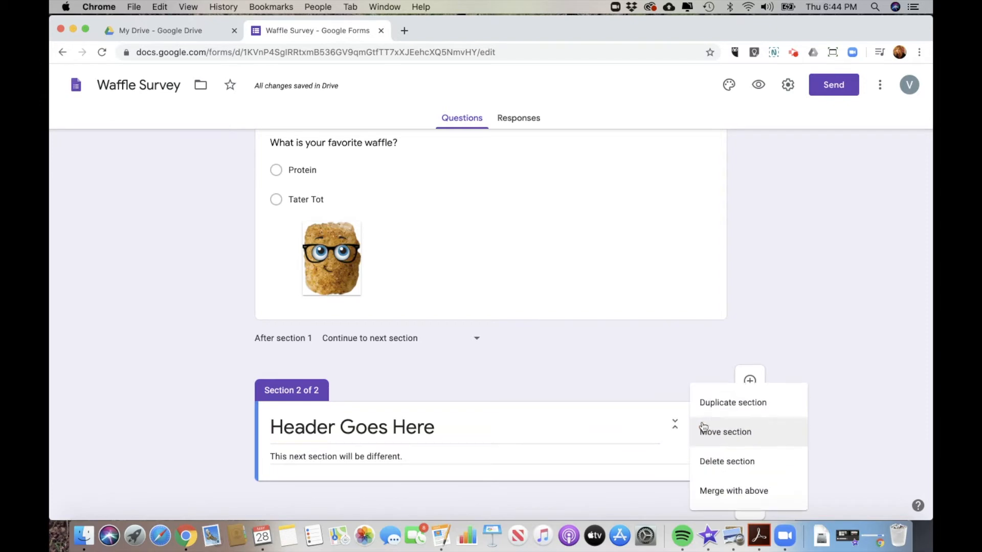
left_click(666, 451)
Step: Add a blank multiple-choice question to the "Header Goes Here" section
scroll(552, 393, "up", 5)
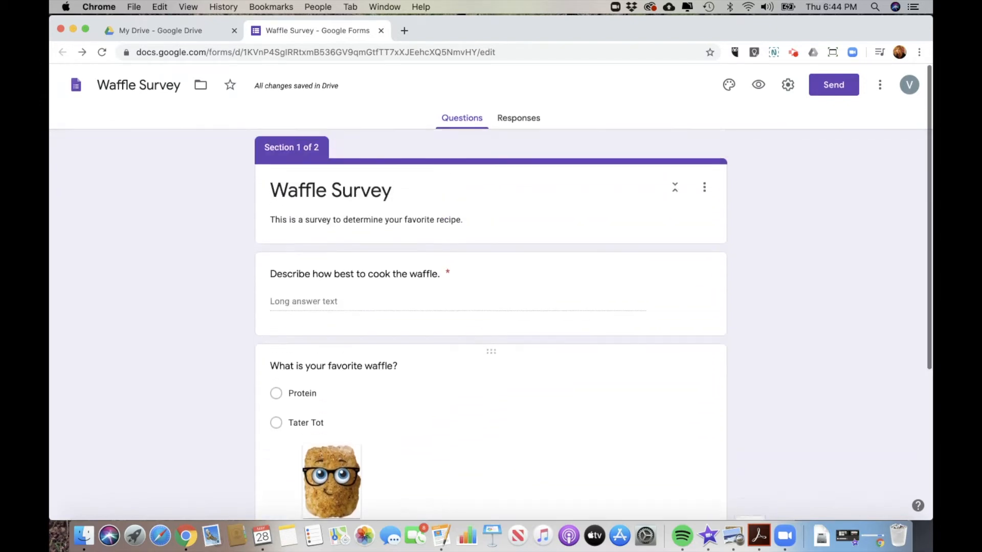
scroll(552, 393, "down", 5)
scroll(576, 386, "down", 2)
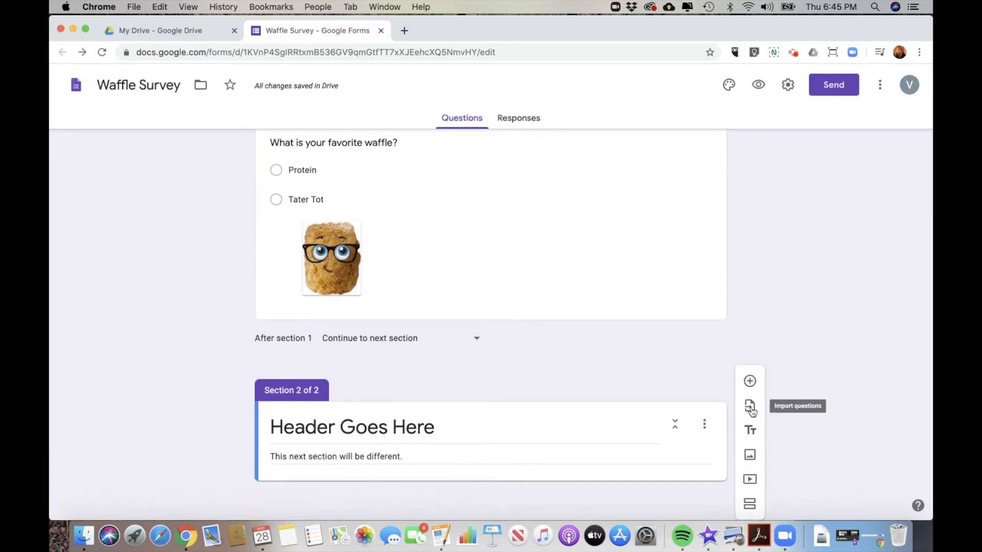
left_click(749, 382)
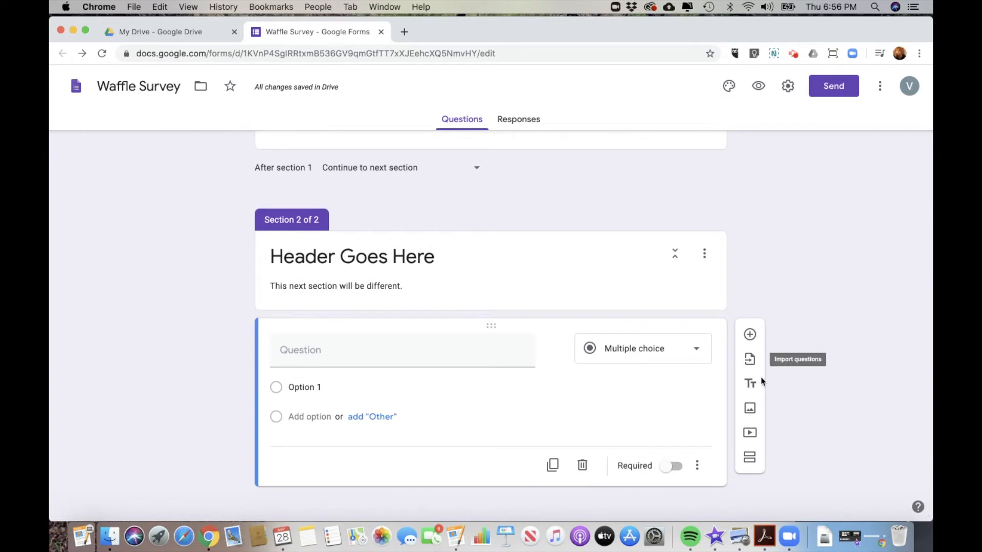
Step: Add a third section after the blank question and title it "Let's talk about what's best"
left_click(750, 458)
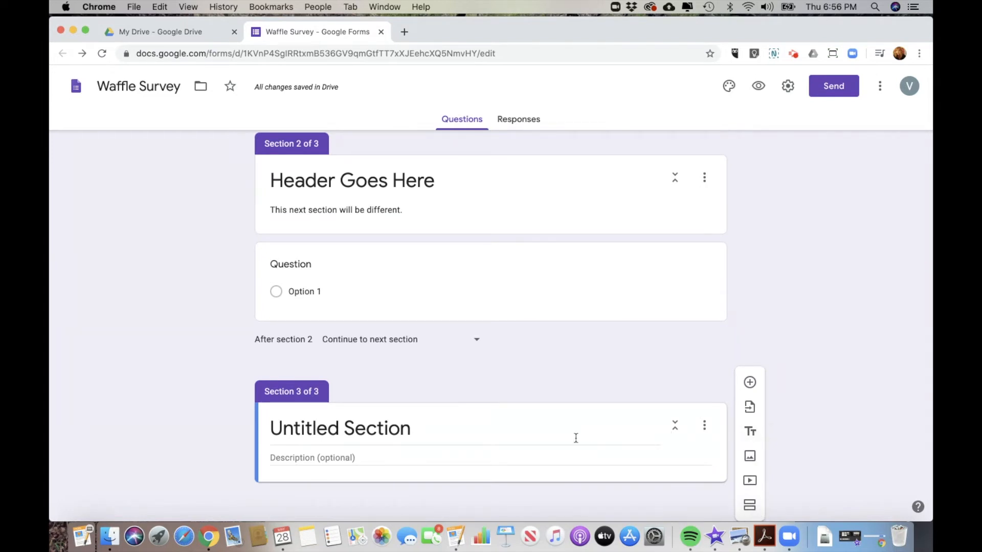
left_click(363, 428)
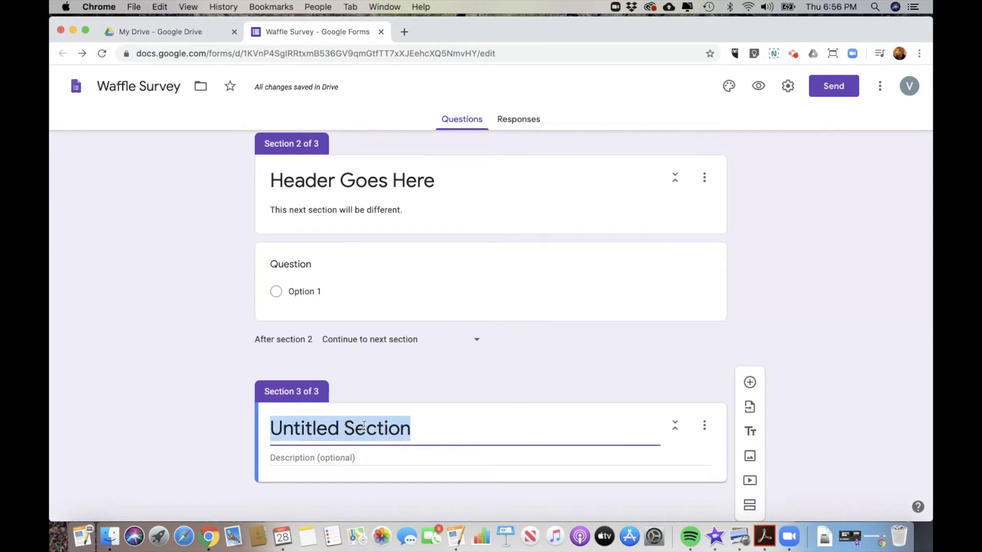
type("Let'")
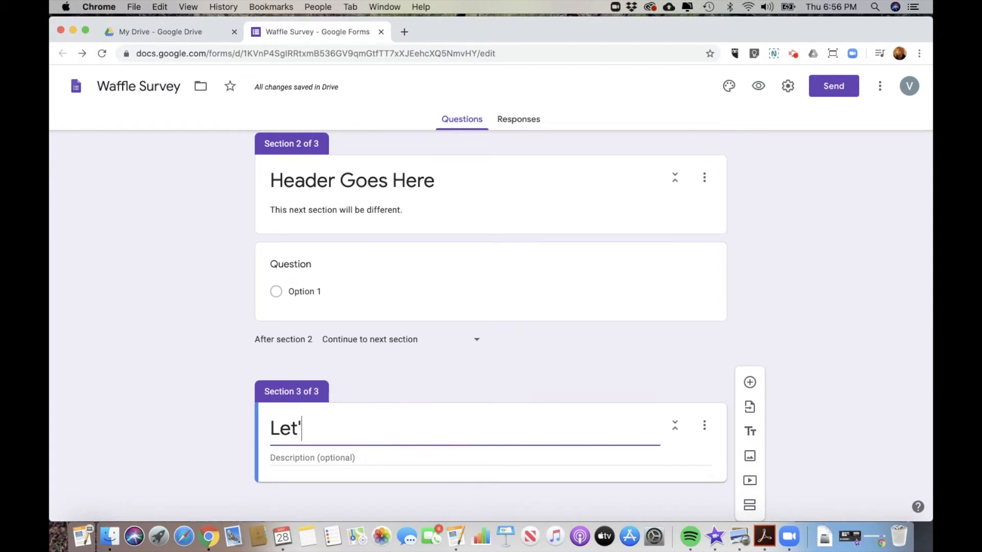
type("s talk about what")
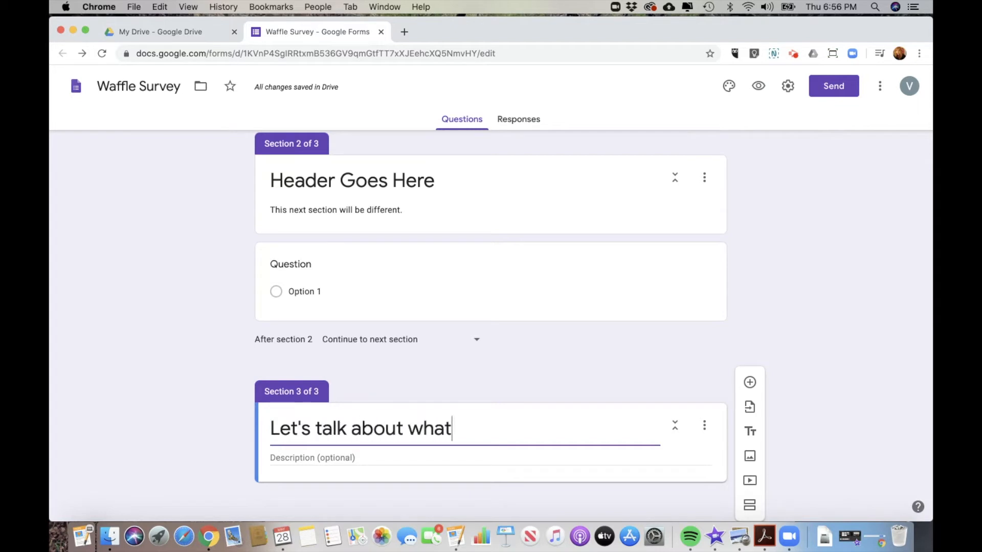
type("'s best")
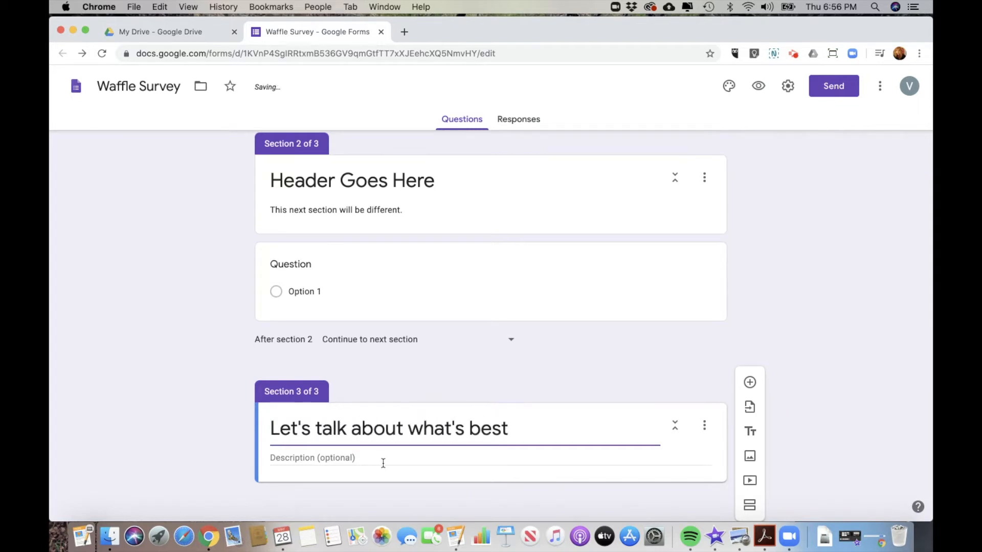
left_click(406, 486)
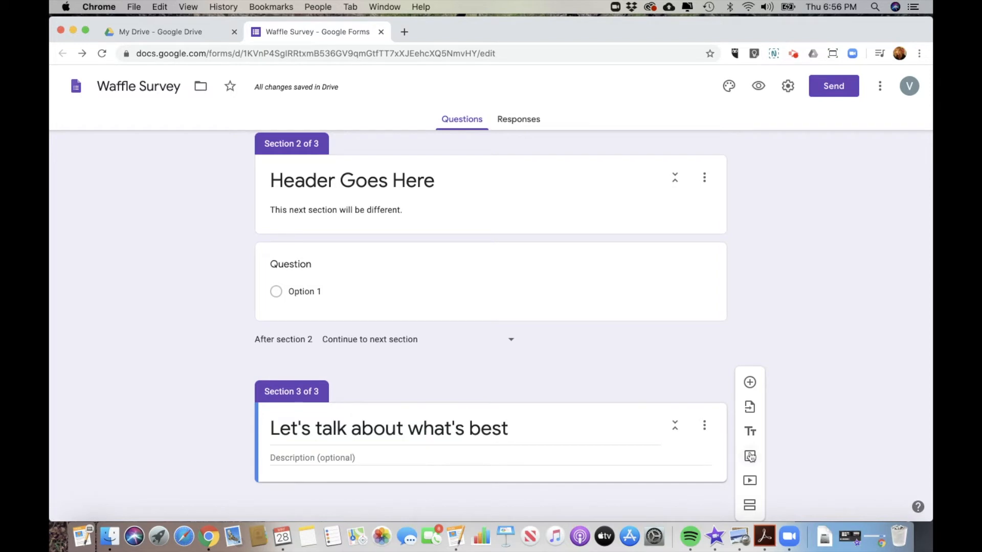
Step: Insert tatertotwaffle.jpg from the computer's Images folder into the third section, with the image title "review the below waffle and answer the questions"
left_click(750, 455)
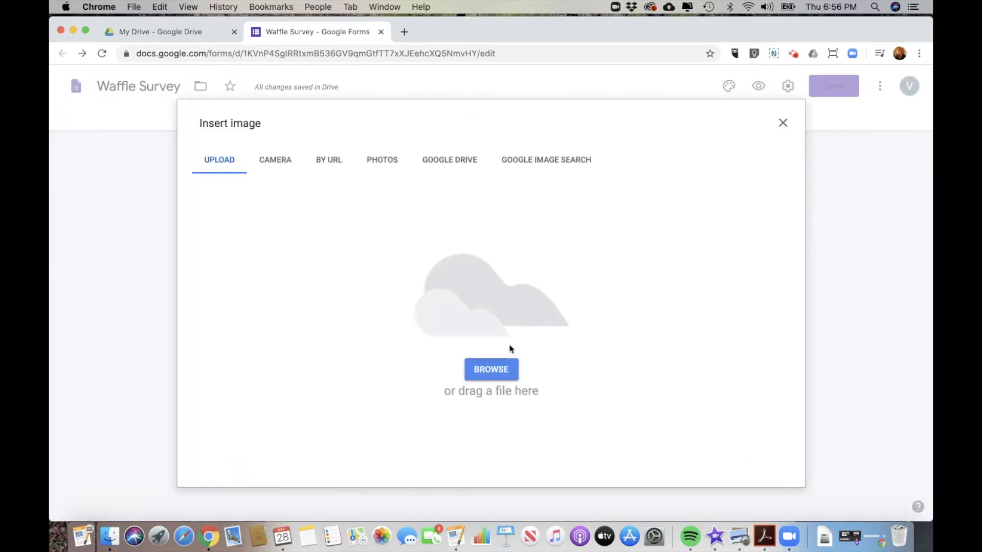
left_click(492, 369)
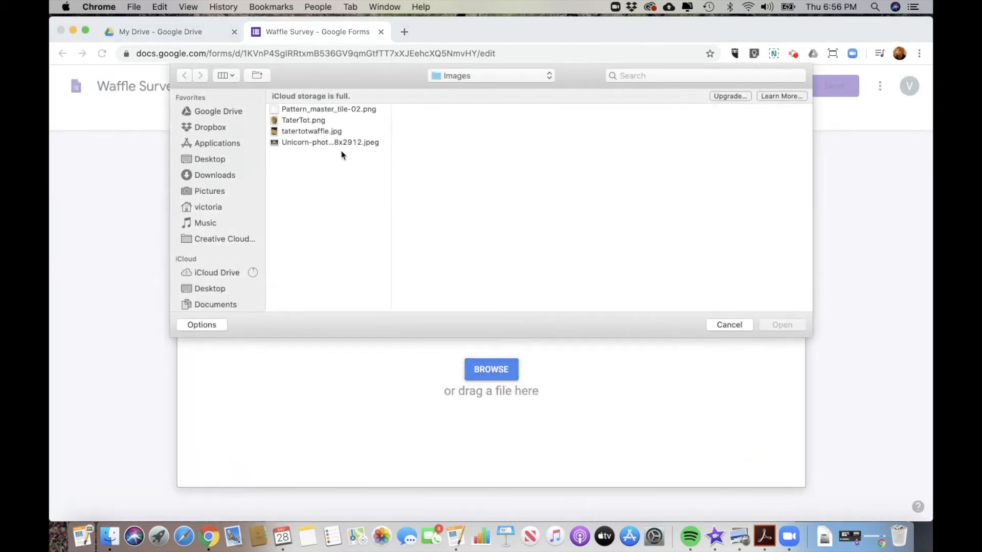
left_click(317, 132)
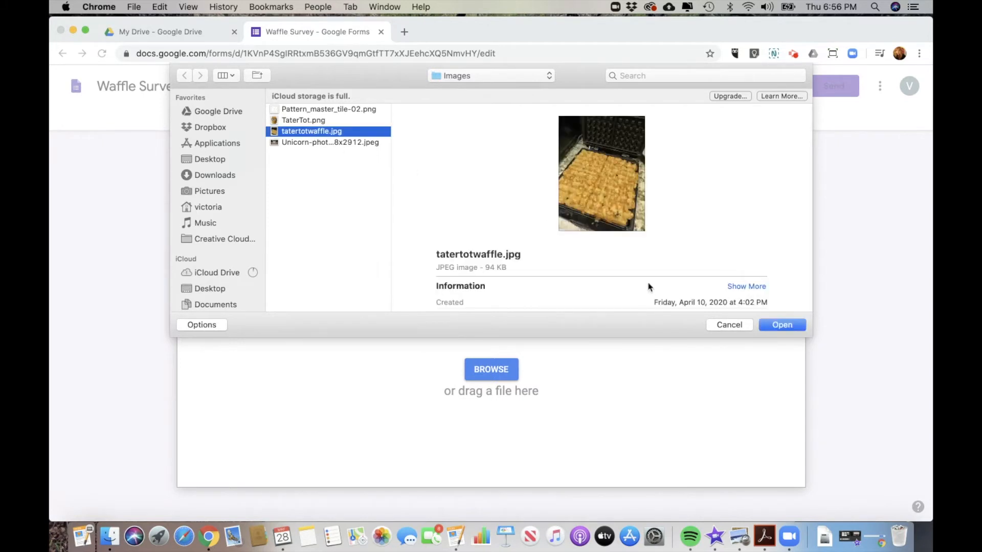
left_click(783, 329)
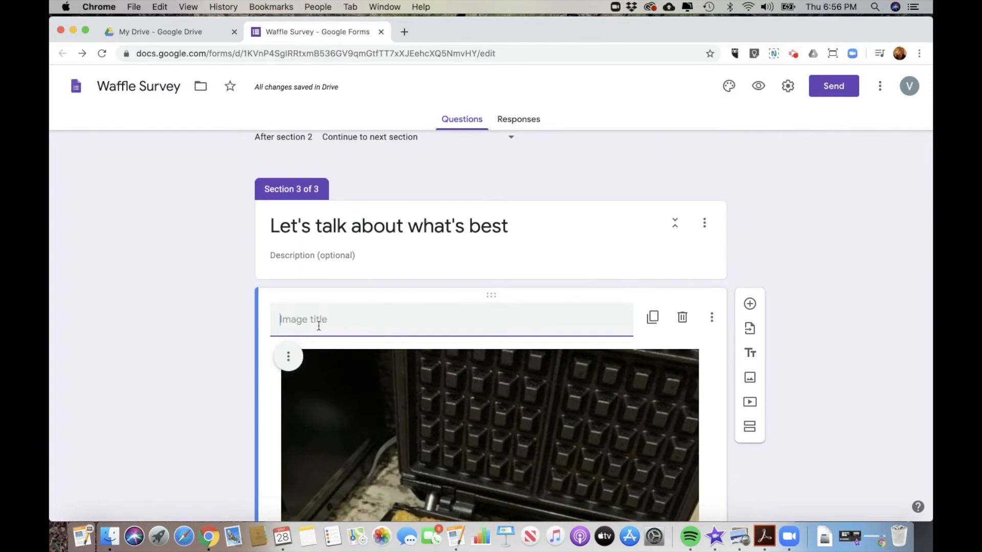
type("re")
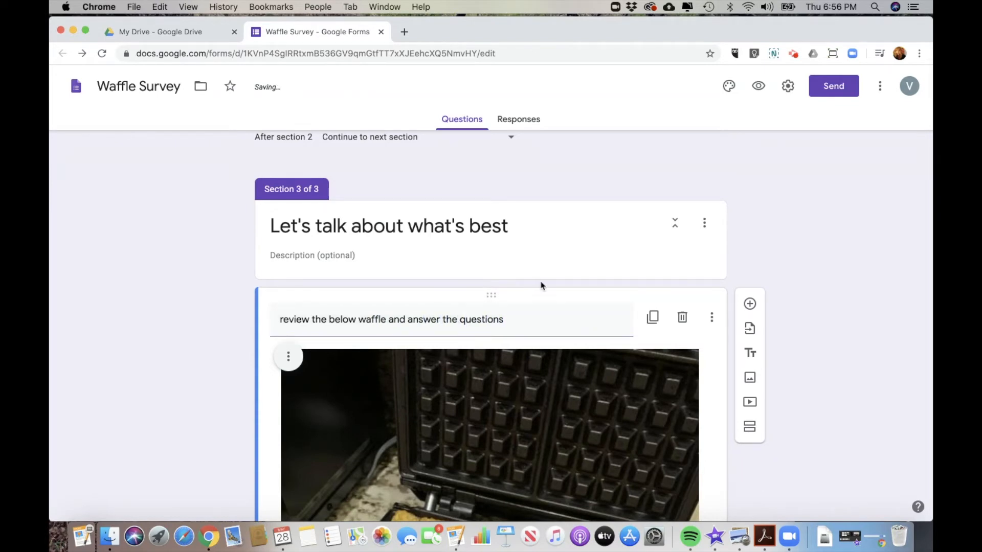
scroll(540, 284, "down", 7)
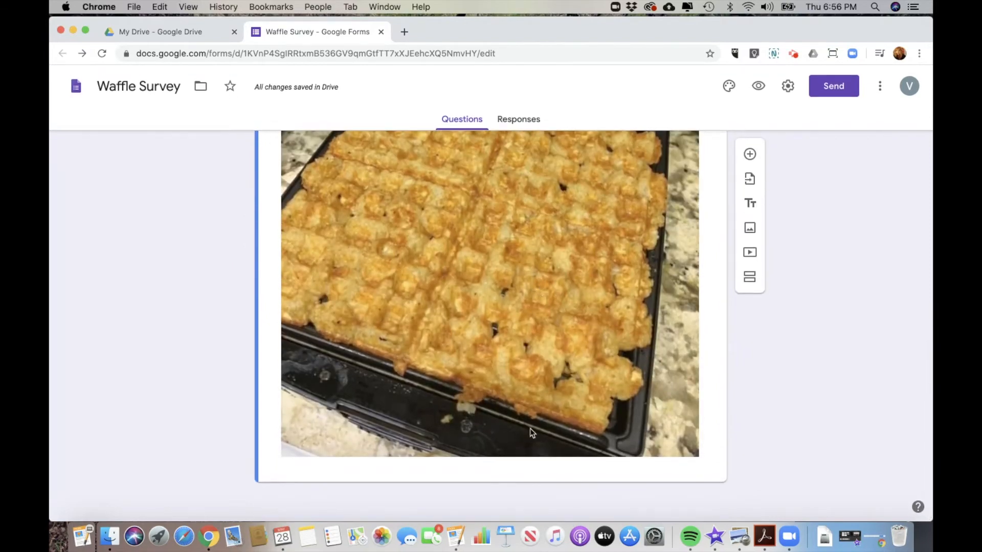
Step: Review the "What is your favorite waffle?" question with its Tater Tot option image and the waffle image in the third section
scroll(546, 169, "up", 10)
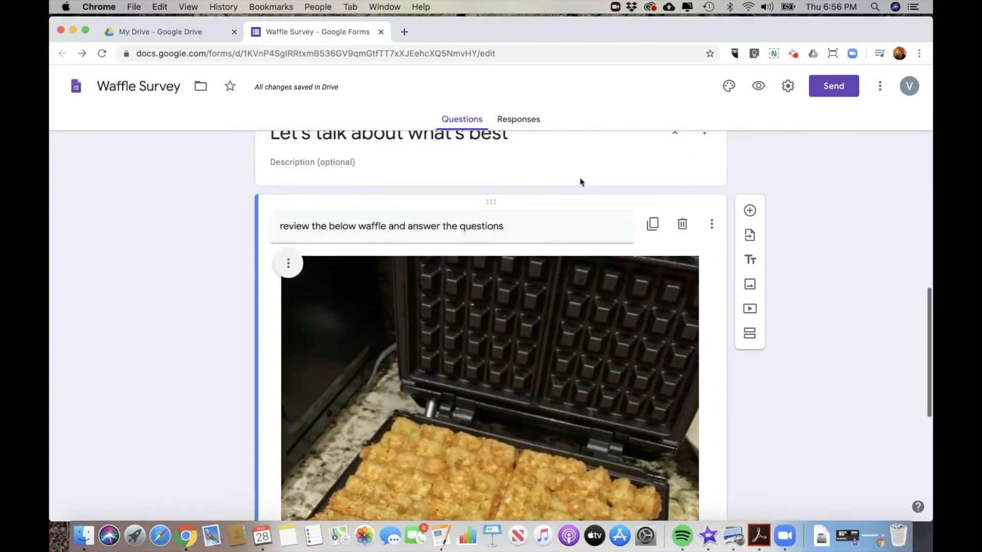
scroll(581, 287, "up", 3)
scroll(580, 286, "up", 9)
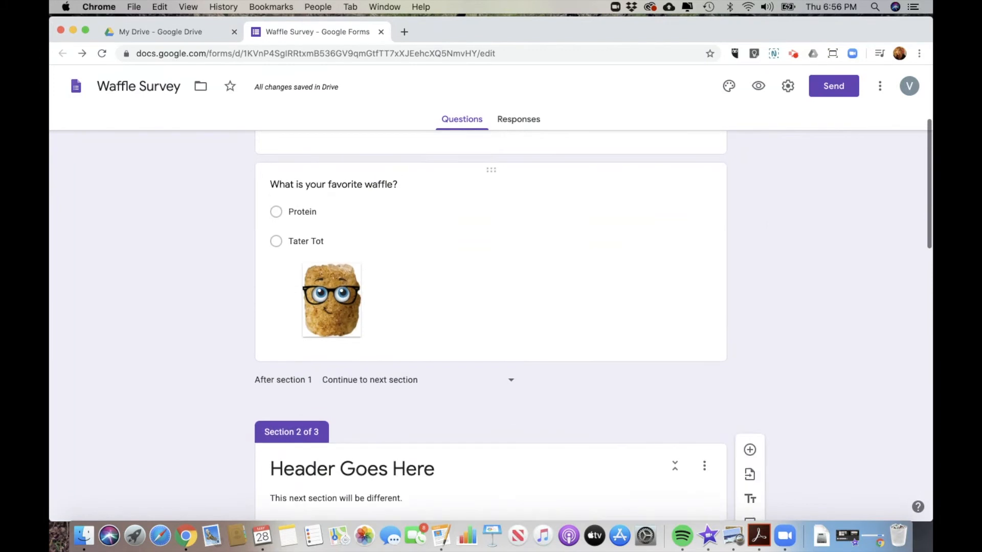
left_click(401, 255)
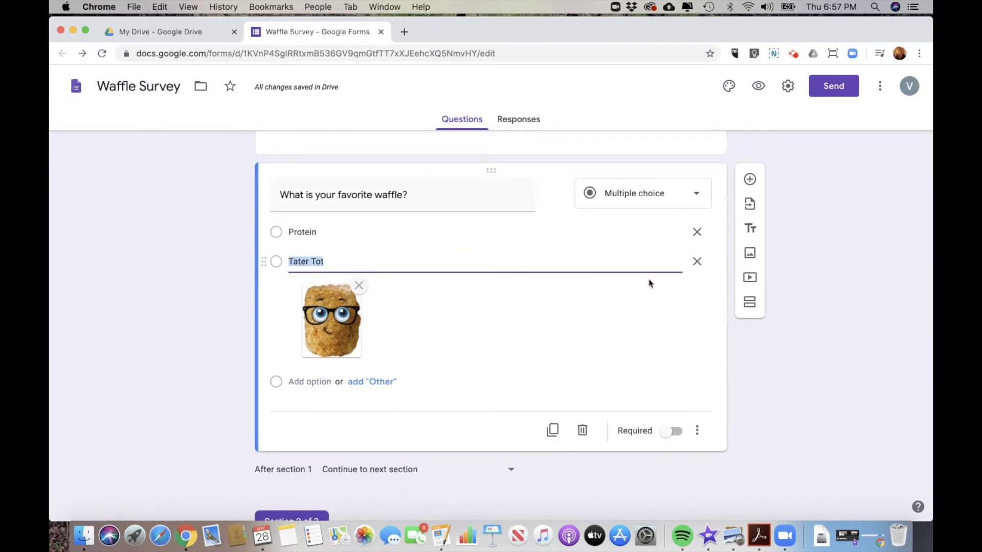
left_click(453, 377)
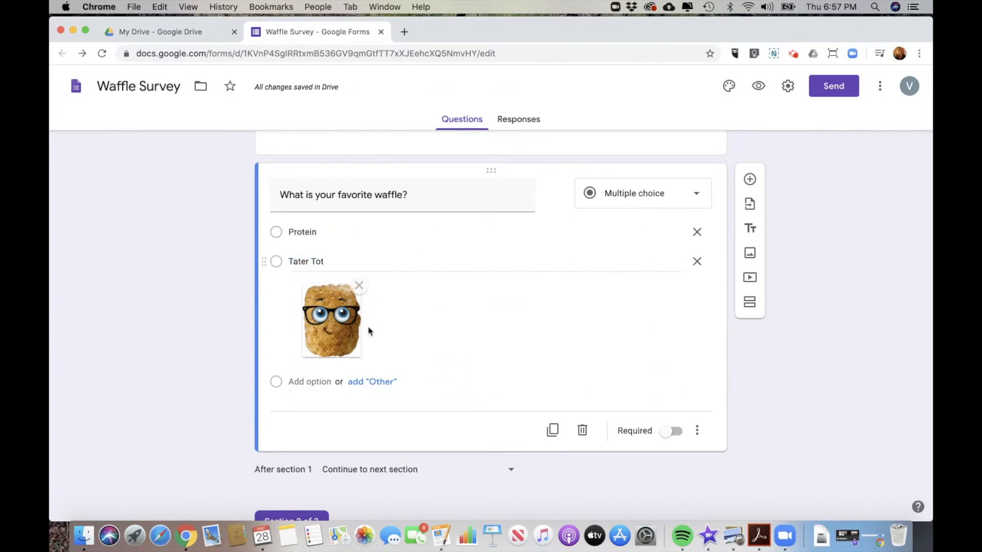
scroll(454, 351, "down", 15)
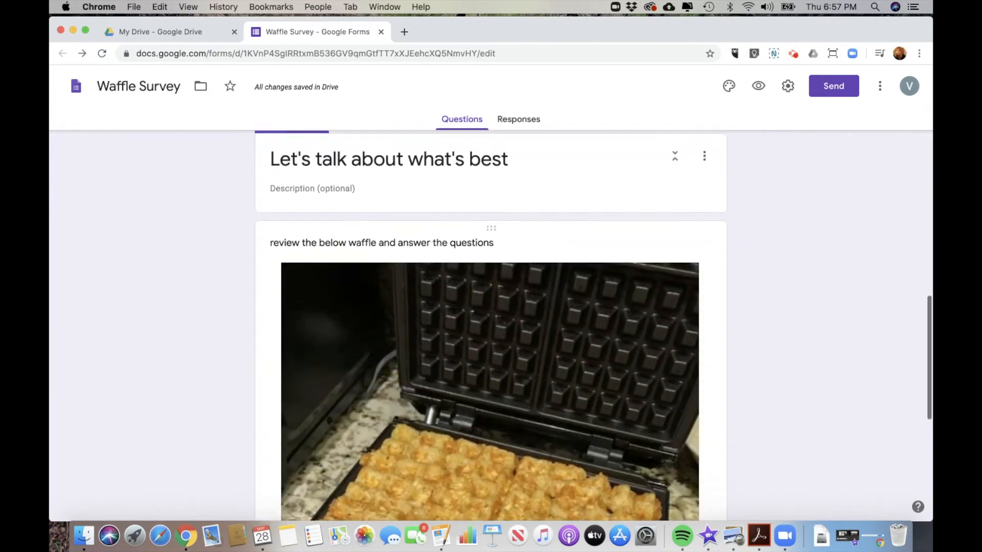
scroll(564, 312, "down", 5)
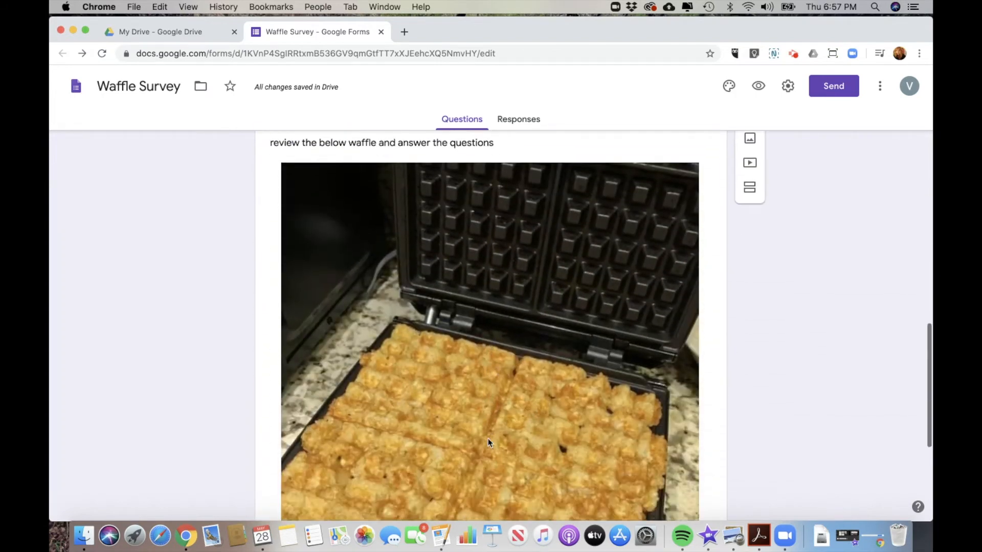
scroll(491, 326, "up", 15)
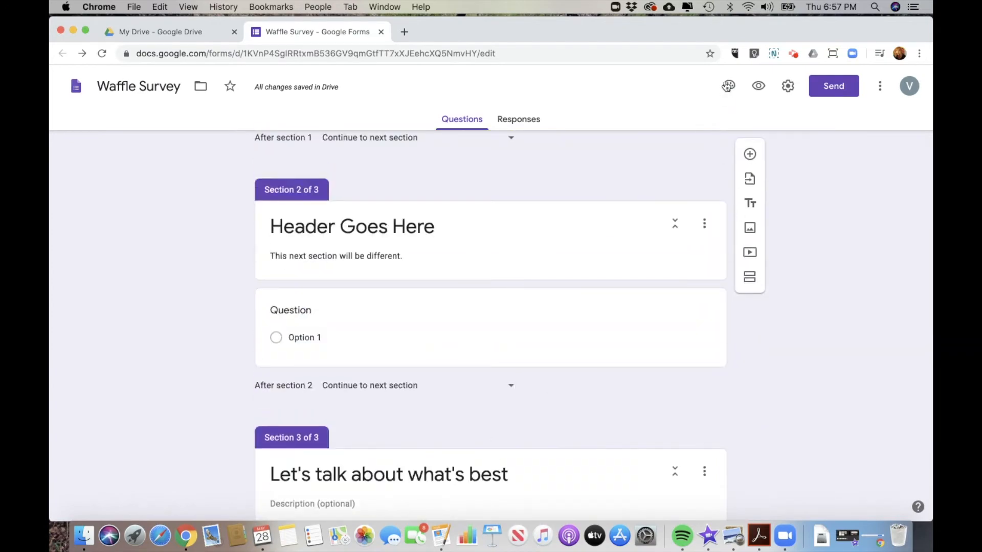
Step: Set the form's header image to the light-blue kitchen utensils illustration from the Food and dining themes
left_click(729, 87)
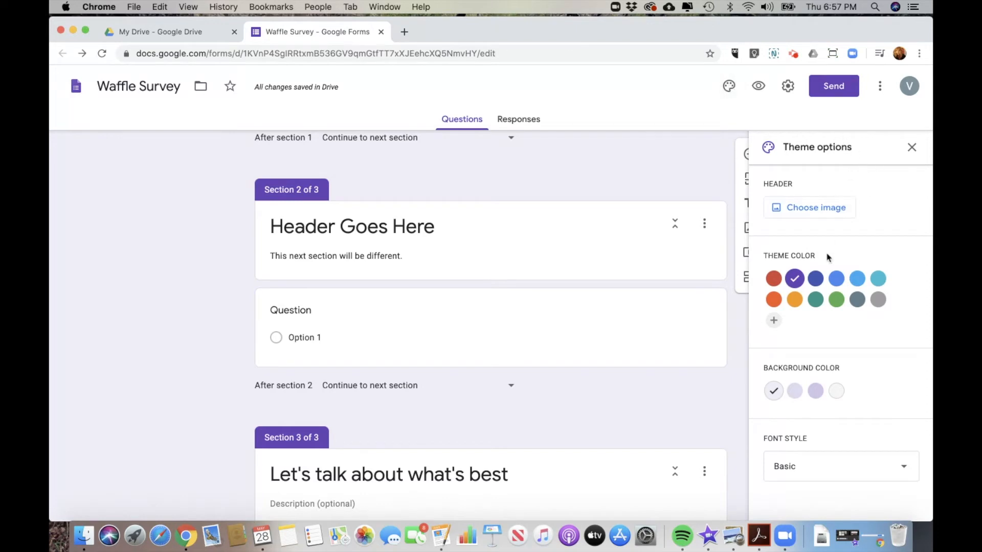
scroll(869, 462, "down", 1)
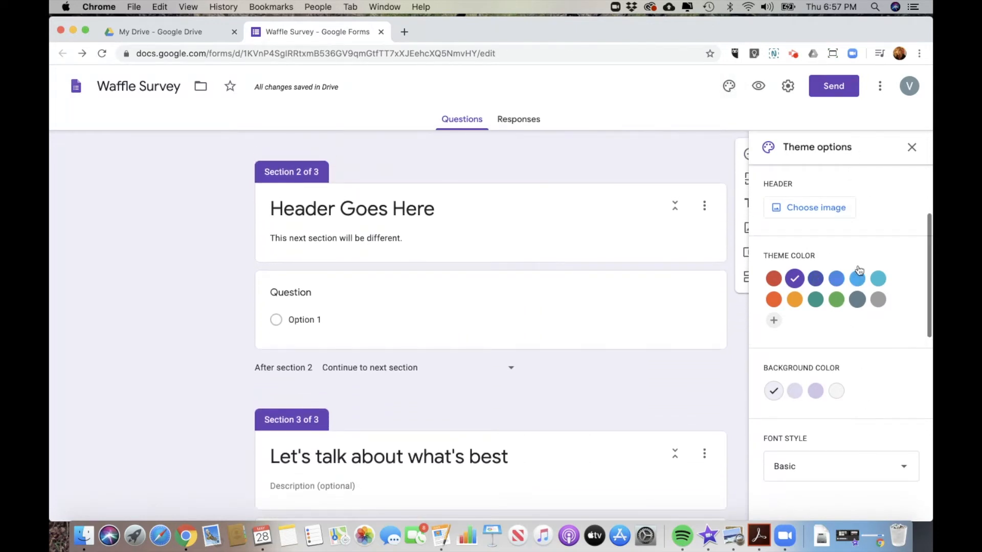
left_click(838, 207)
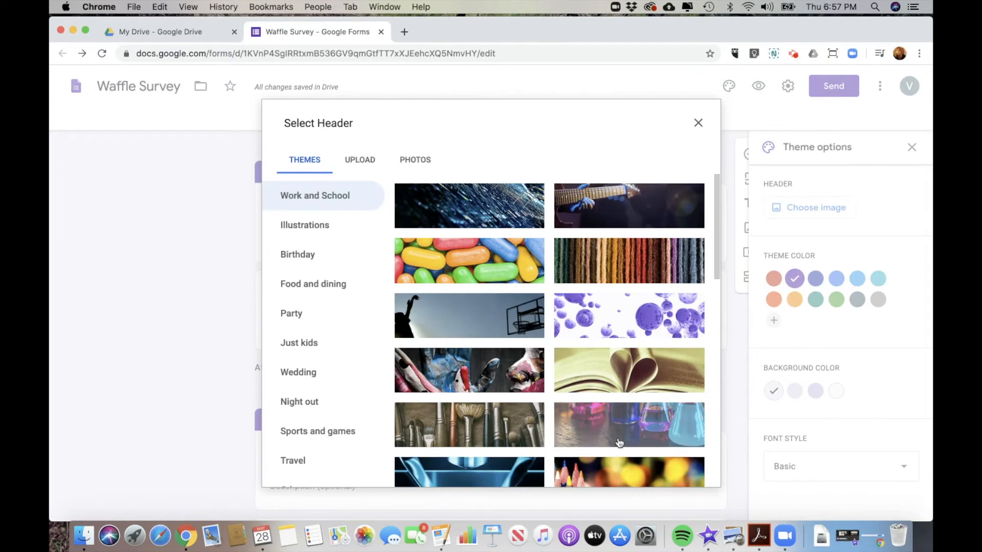
scroll(634, 438, "down", 5)
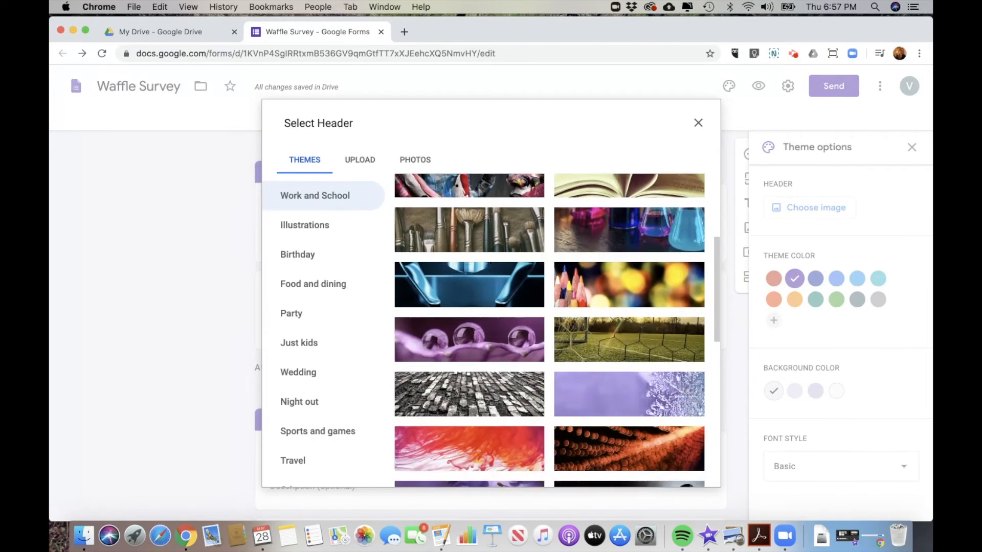
scroll(410, 300, "down", 2)
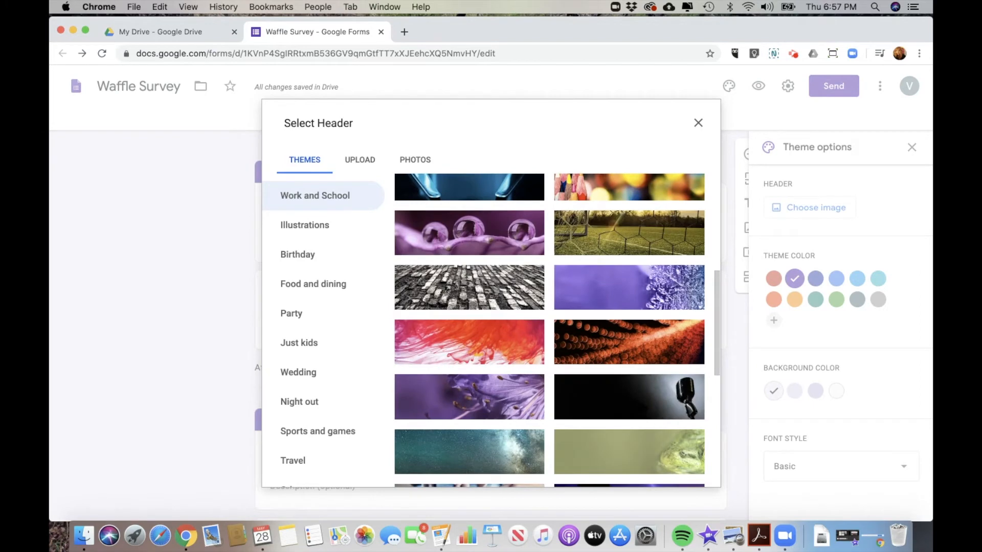
left_click(355, 285)
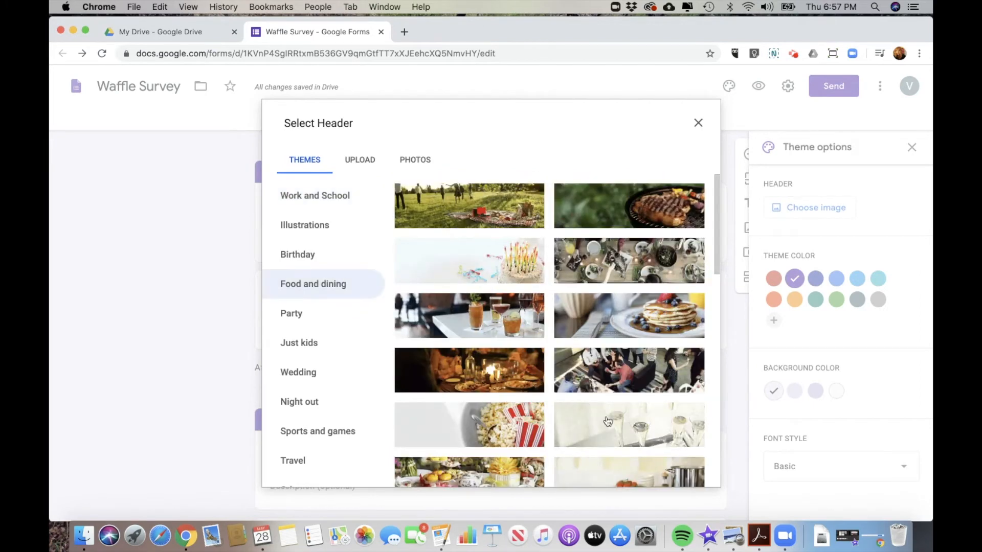
scroll(550, 332, "down", 5)
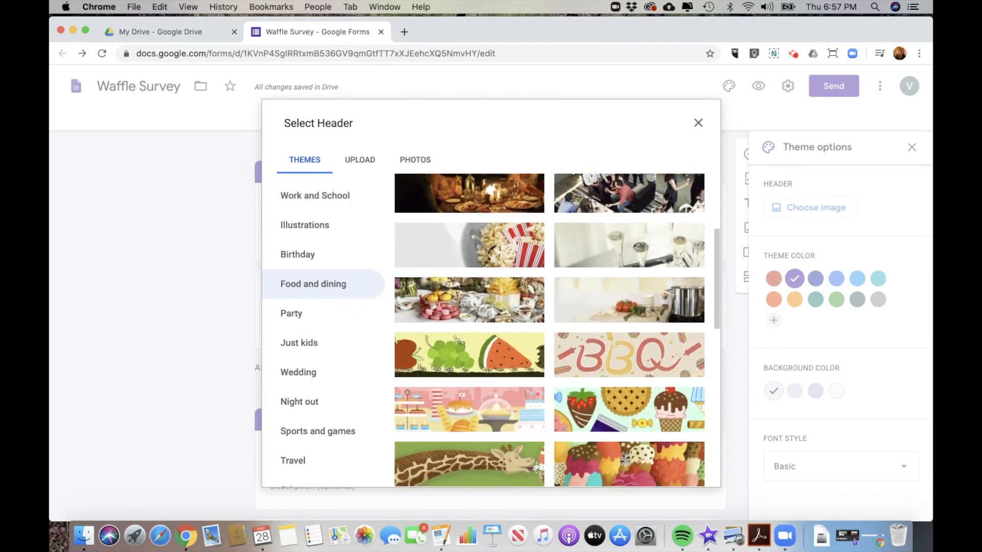
scroll(550, 331, "down", 7)
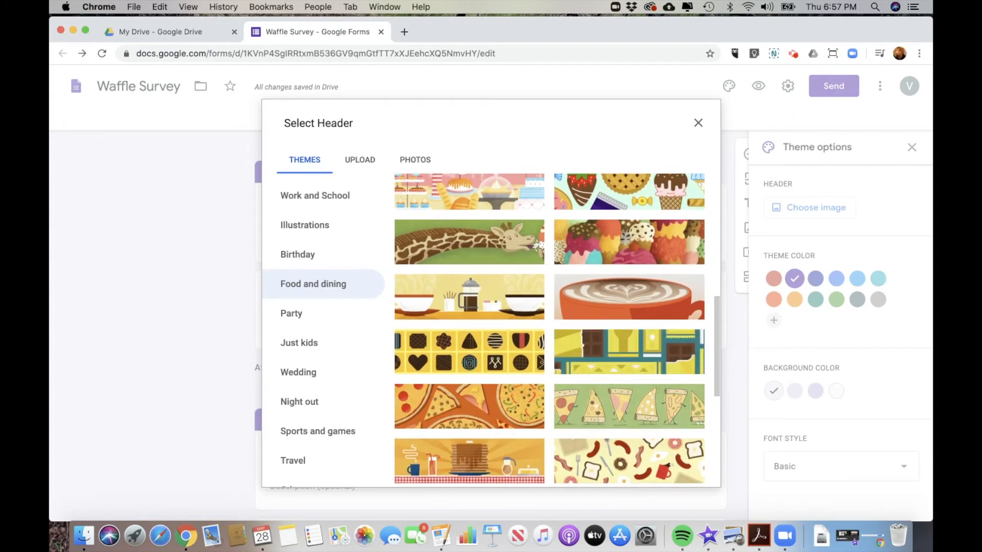
scroll(550, 330, "down", 5)
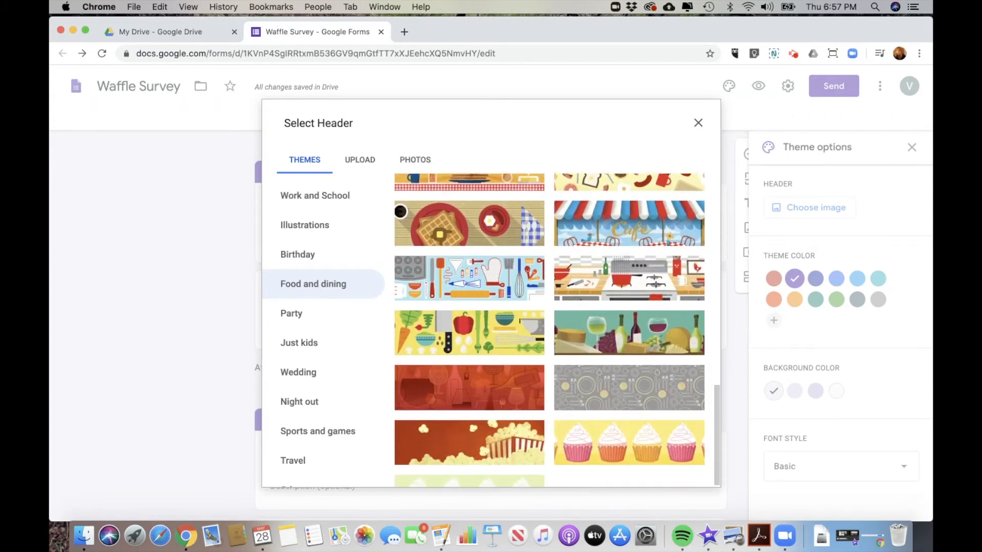
scroll(550, 331, "up", 3)
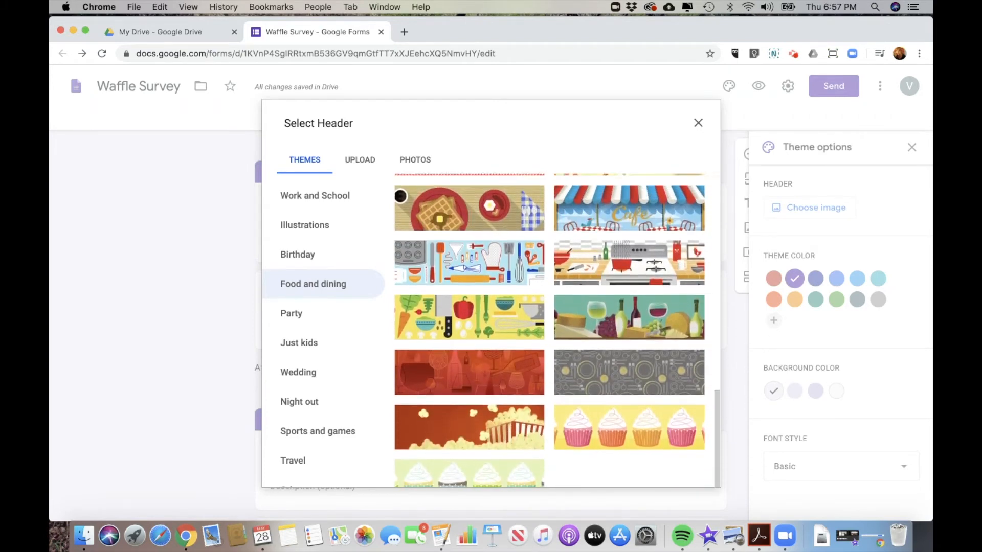
scroll(522, 381, "up", 3)
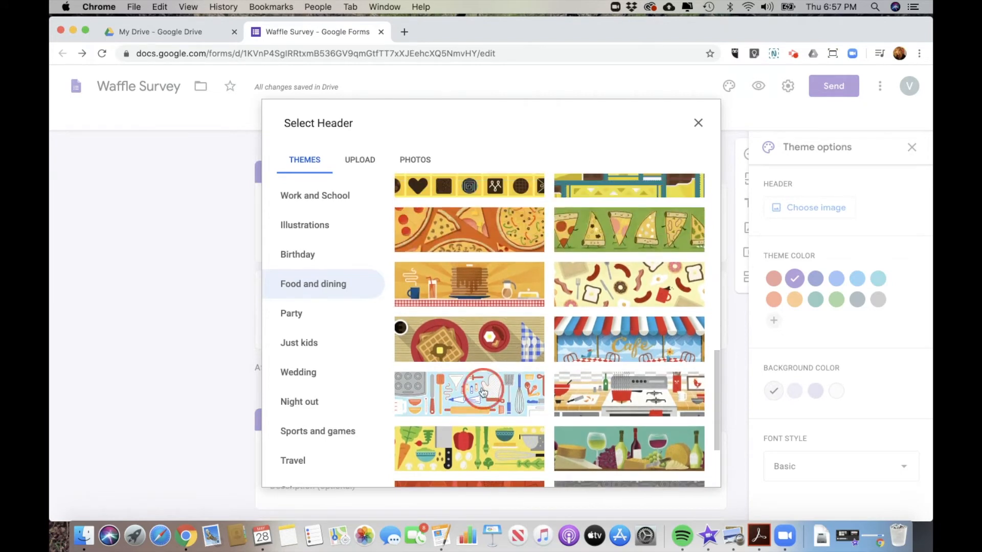
left_click(482, 392)
left_click(682, 474)
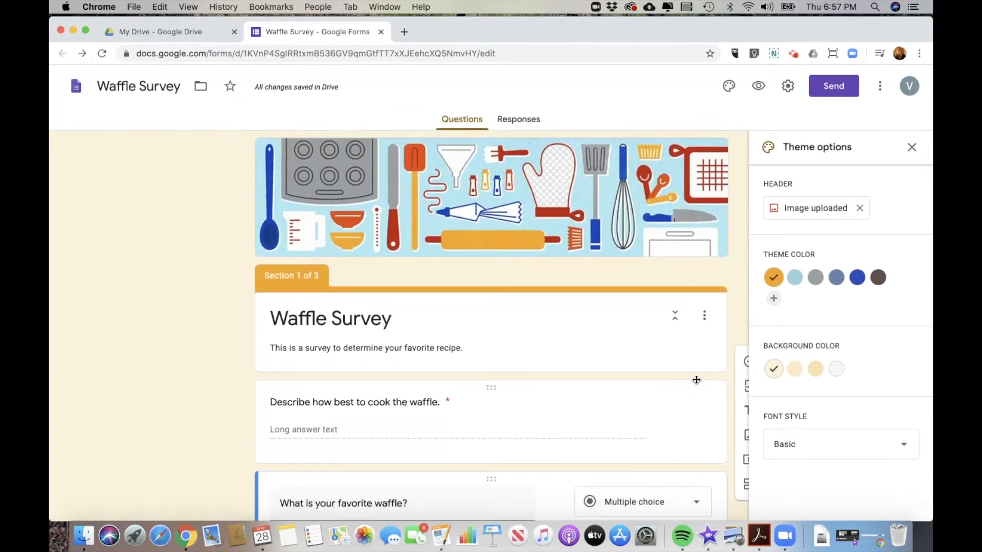
Step: Add a custom turquoise to the theme colors, but set the form's theme color to the suggested light blue
left_click(794, 278)
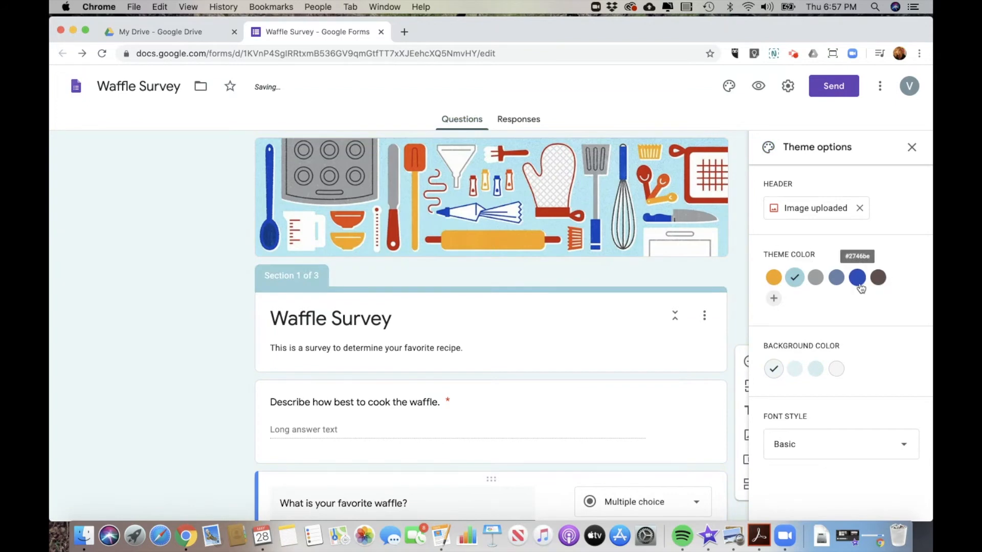
left_click(774, 298)
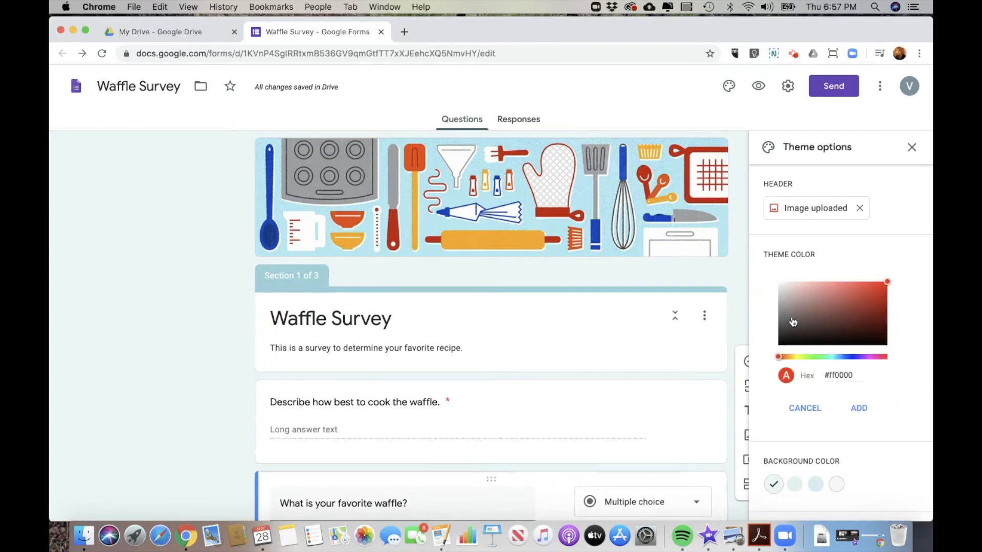
left_click_drag(779, 358, 831, 359)
left_click(858, 408)
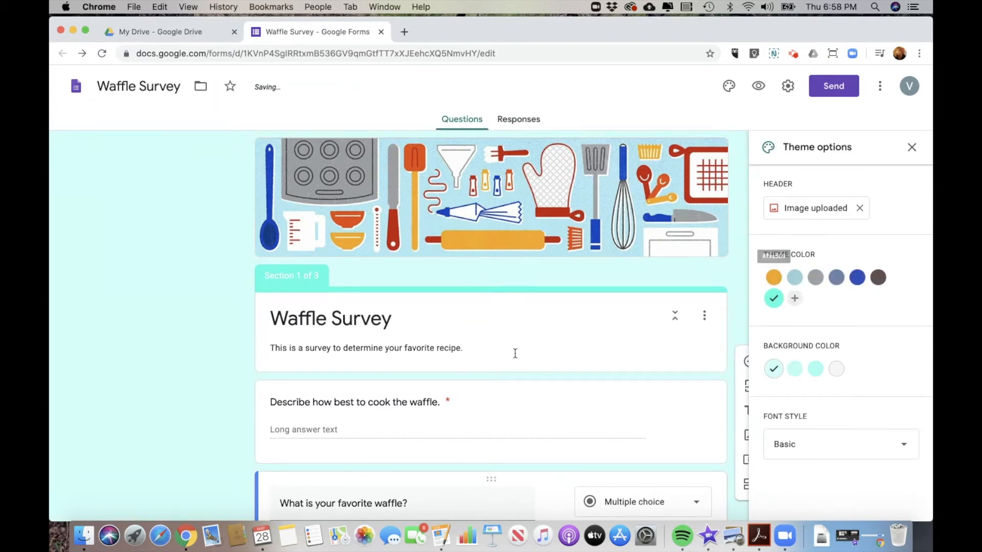
left_click(794, 277)
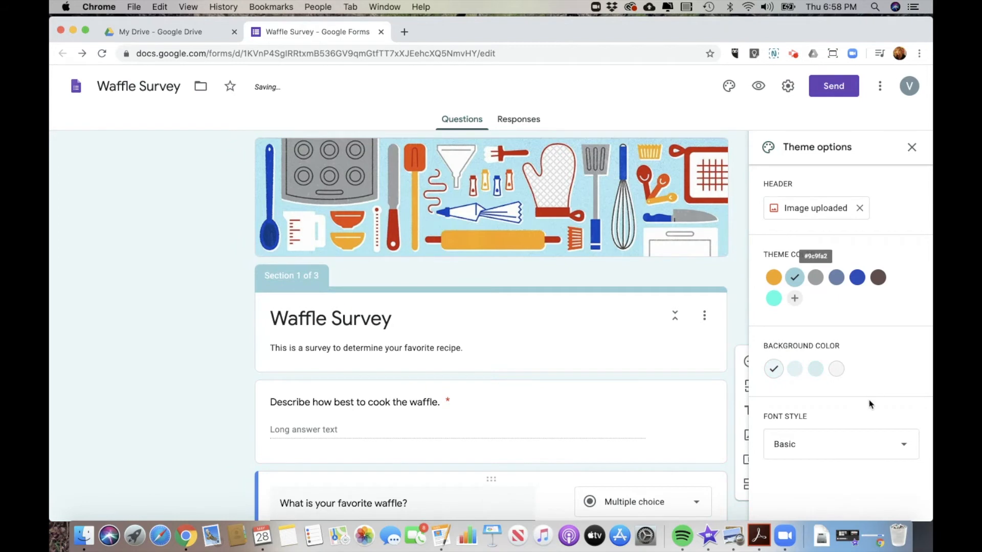
Step: Try the Playful and Decorative font styles on the form
scroll(870, 404, "down", 2)
left_click(898, 443)
scroll(833, 462, "down", 2)
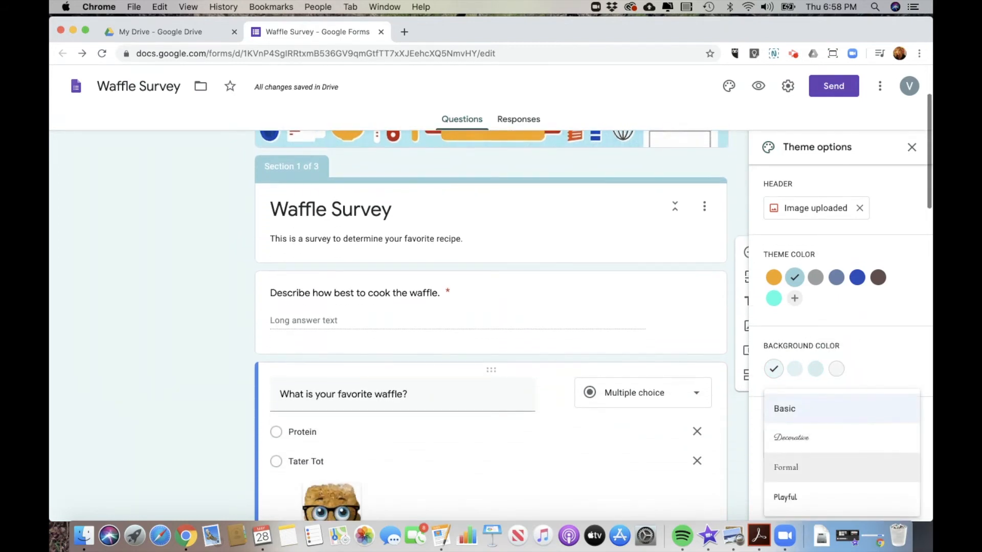
left_click(807, 498)
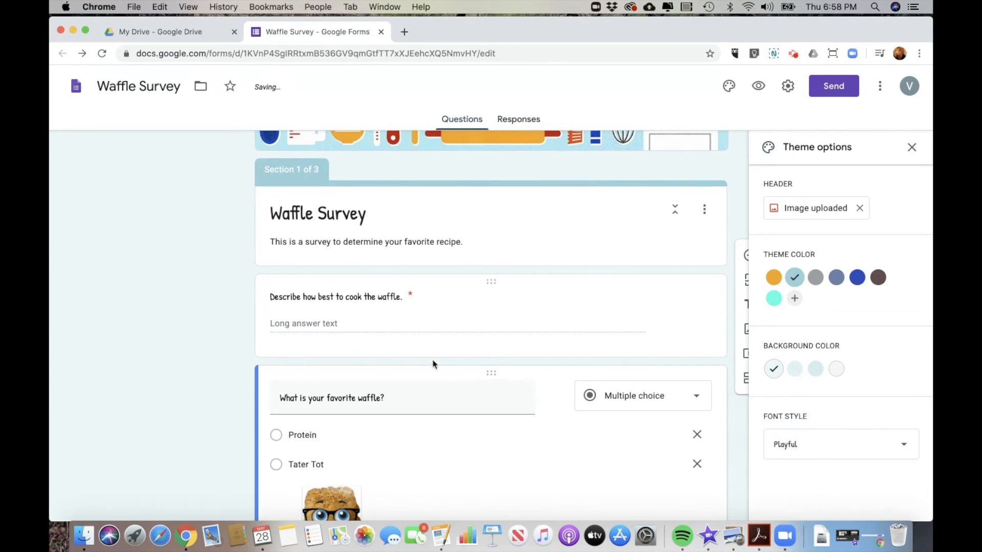
left_click(843, 453)
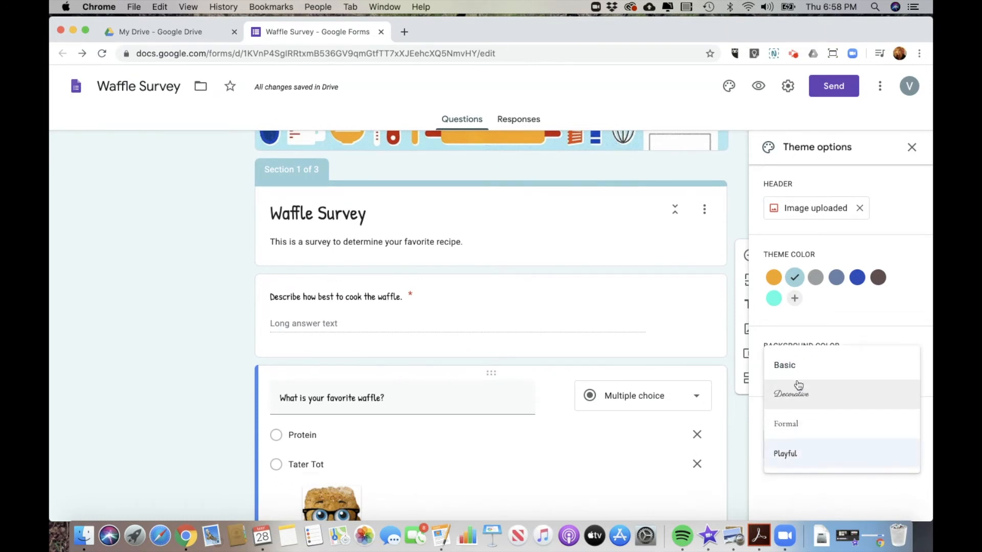
left_click(800, 407)
Step: Set the form's font style to Formal, check it down to the third section, and close the theme options
left_click(836, 444)
left_click(806, 467)
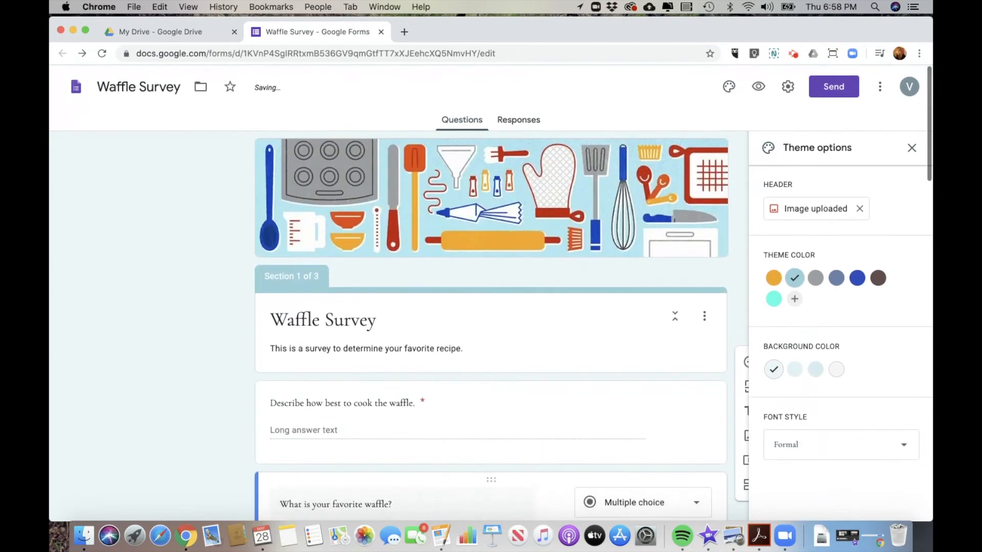
scroll(504, 462, "down", 4)
scroll(505, 462, "down", 8)
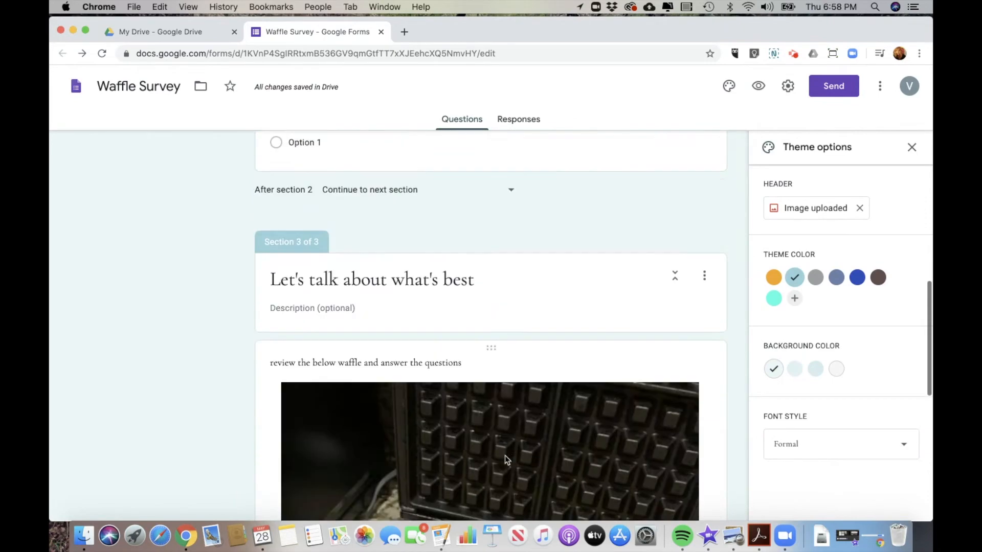
left_click(722, 333)
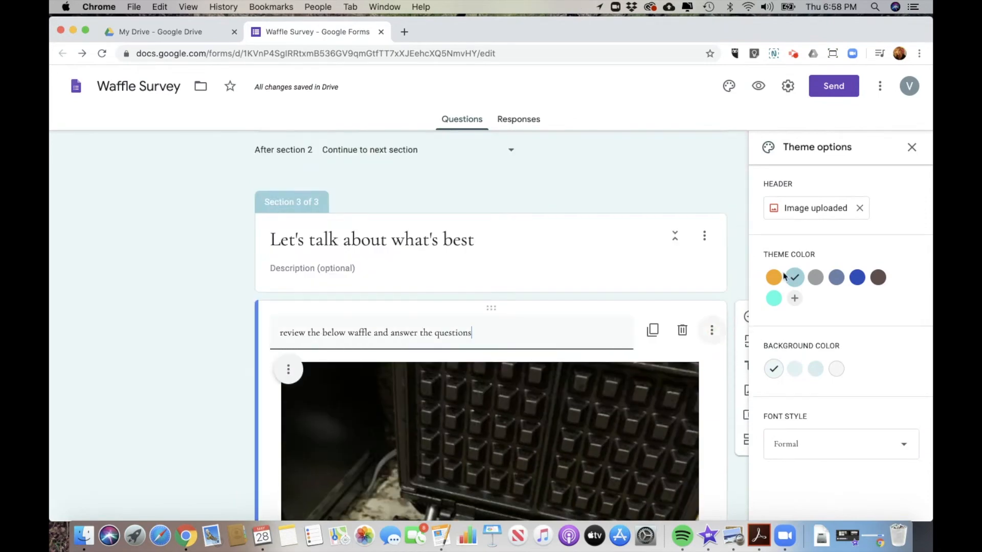
left_click(912, 148)
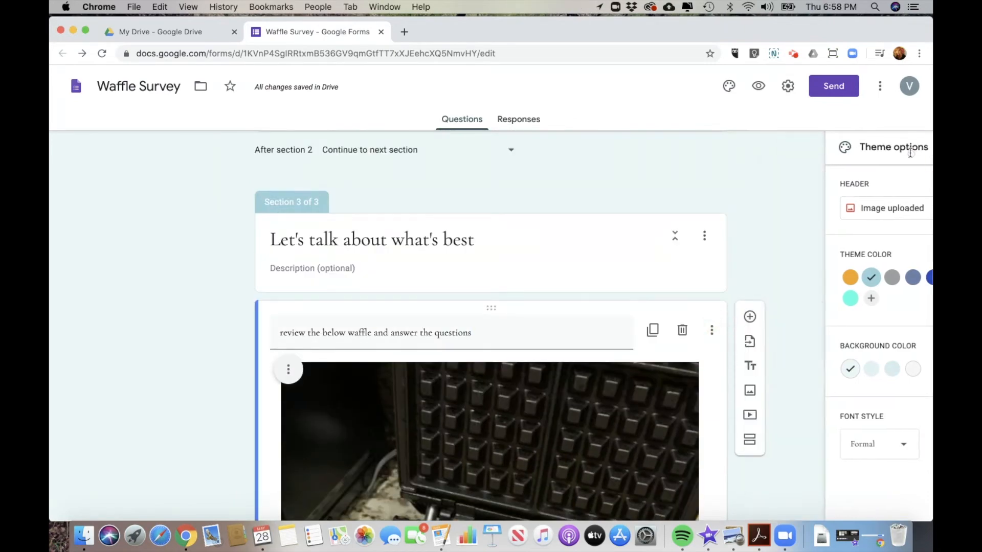
Step: Preview the themed survey as respondents see it, looking through its first section
left_click(758, 86)
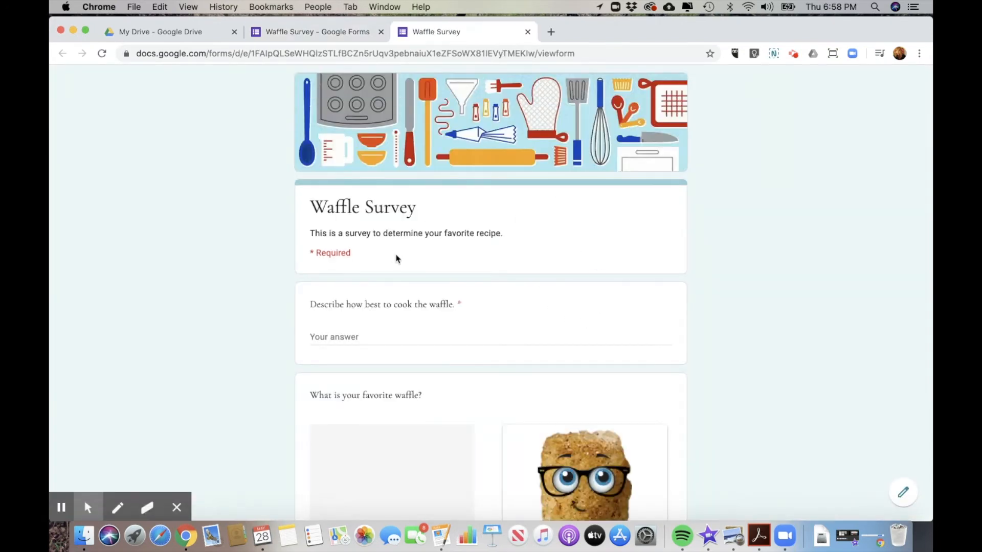
scroll(501, 424, "down", 5)
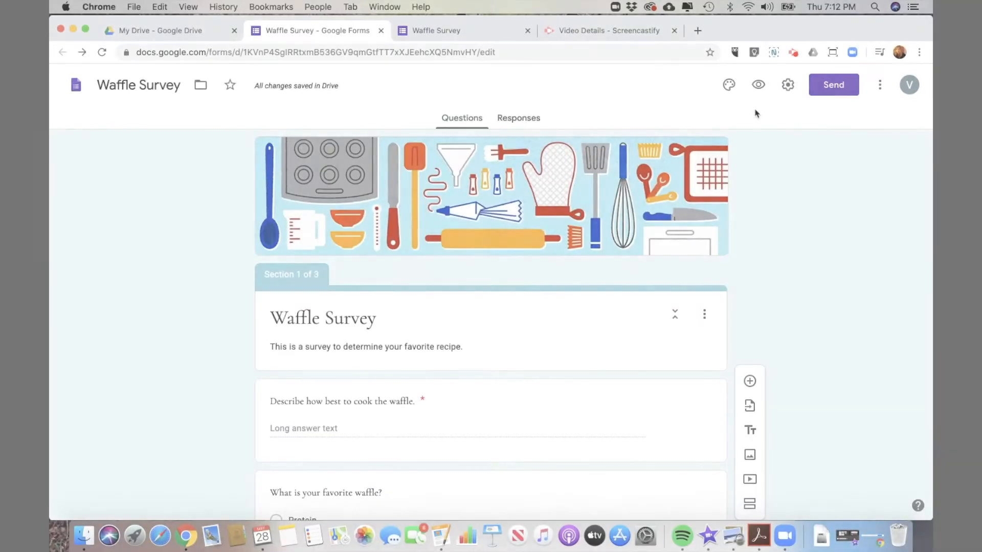
Step: Set the form to collect email addresses, always send response receipts, and let respondents edit after submitting
left_click(788, 85)
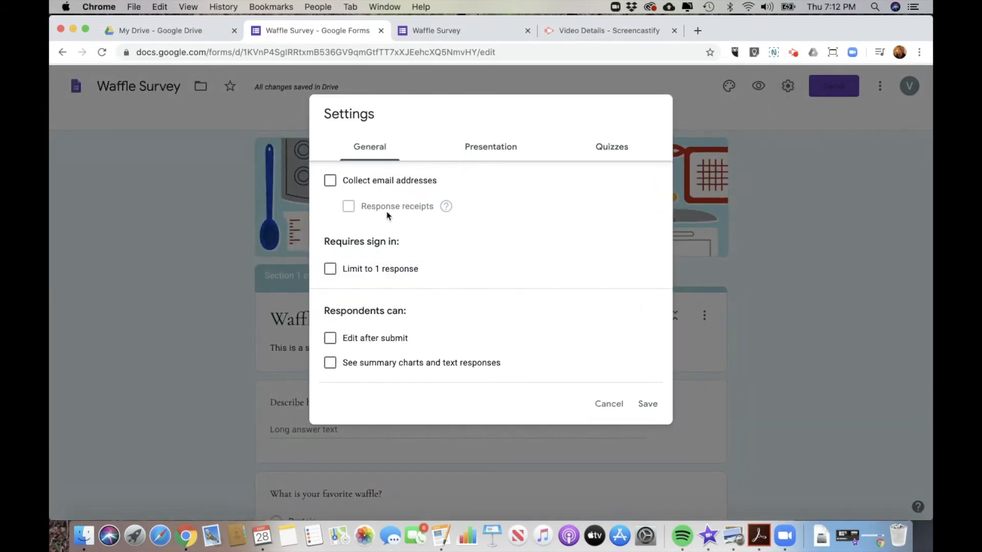
left_click(332, 180)
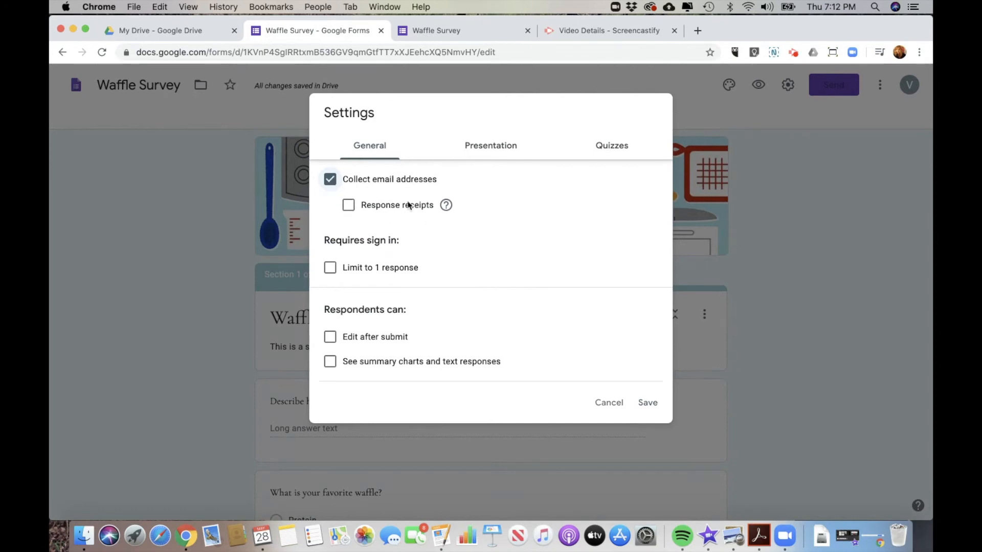
left_click(446, 205)
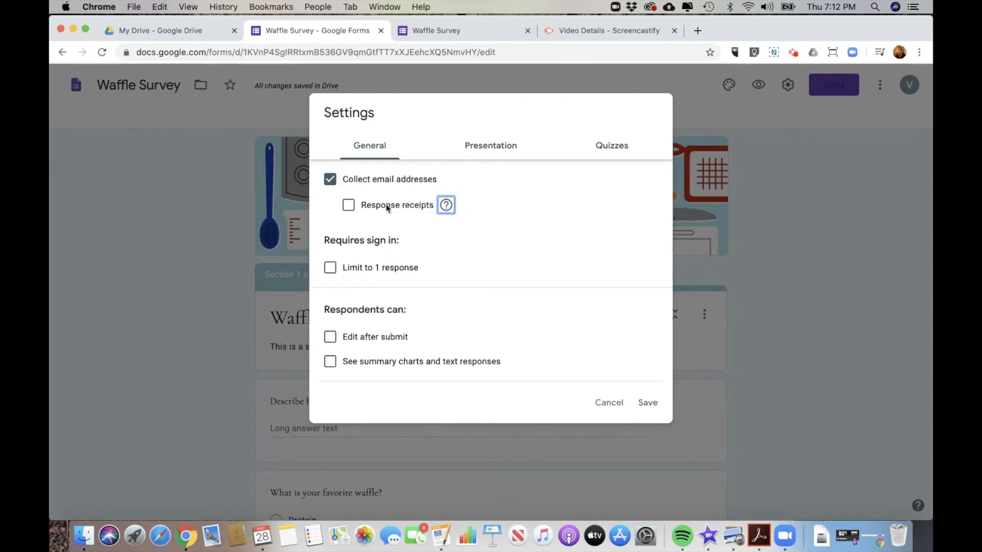
left_click(348, 206)
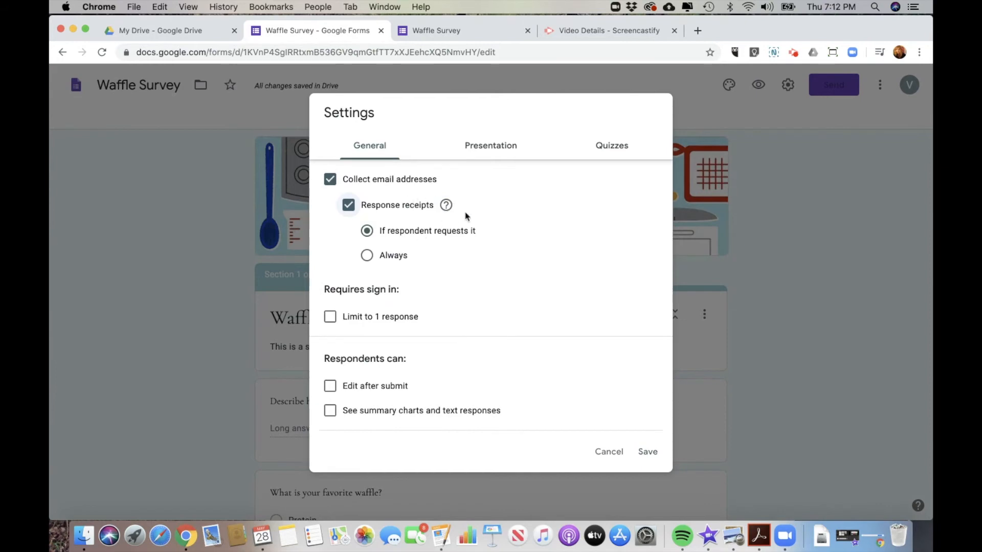
left_click(366, 256)
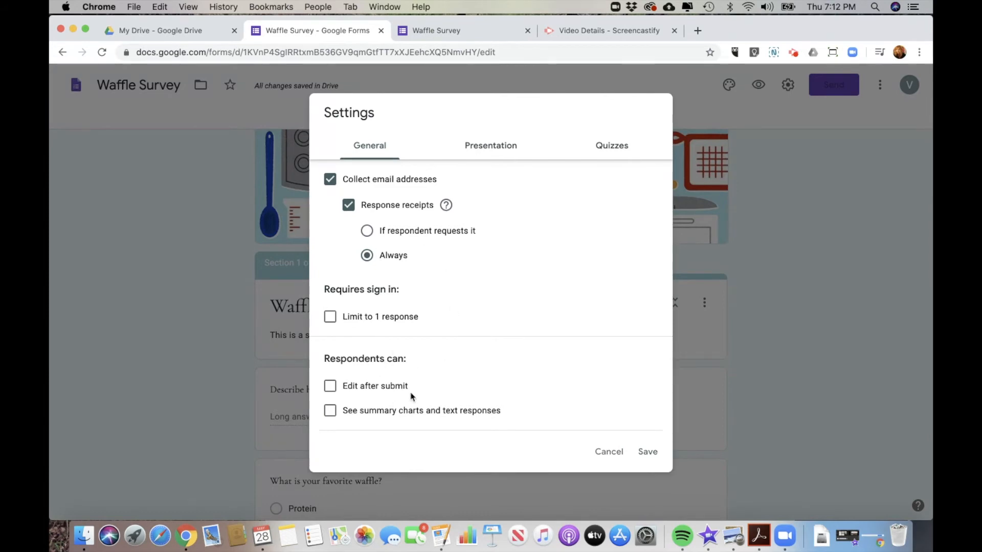
scroll(408, 382, "down", 1)
left_click(330, 386)
scroll(489, 414, "down", 1)
scroll(489, 413, "up", 1)
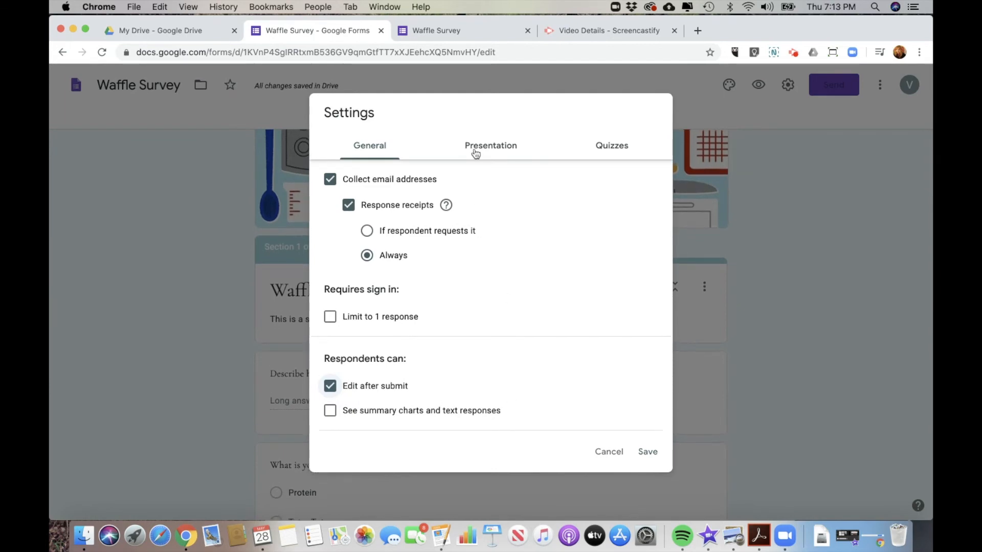
scroll(486, 302, "up", 2)
Step: Set the form's confirmation message to "Thanks for supporting tater tots."
left_click(502, 153)
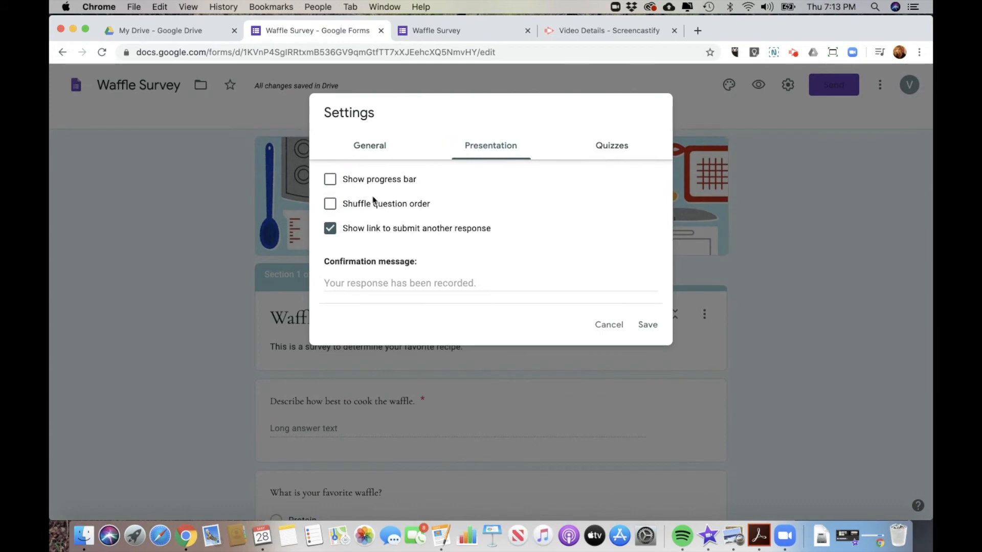
scroll(480, 252, "down", 1)
left_click(363, 278)
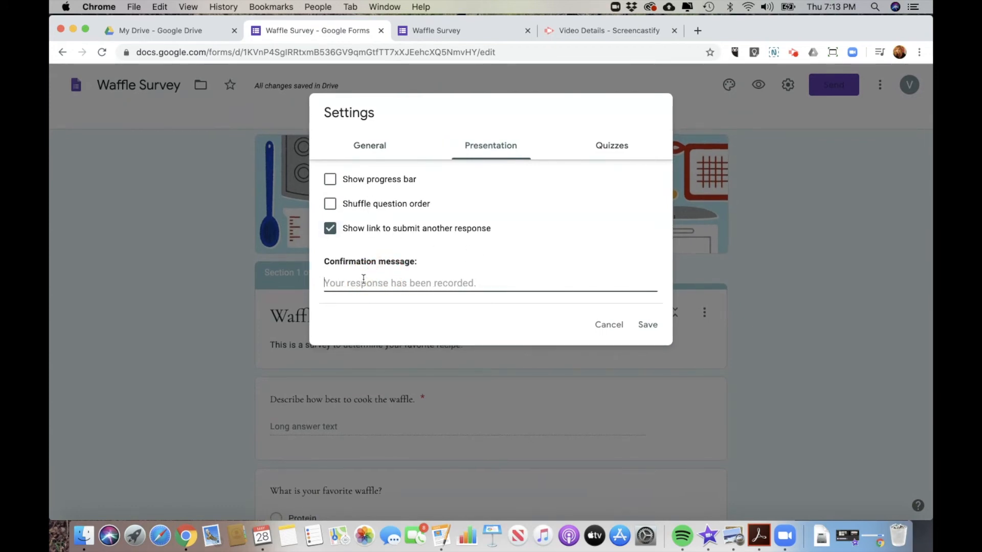
type("Thanks")
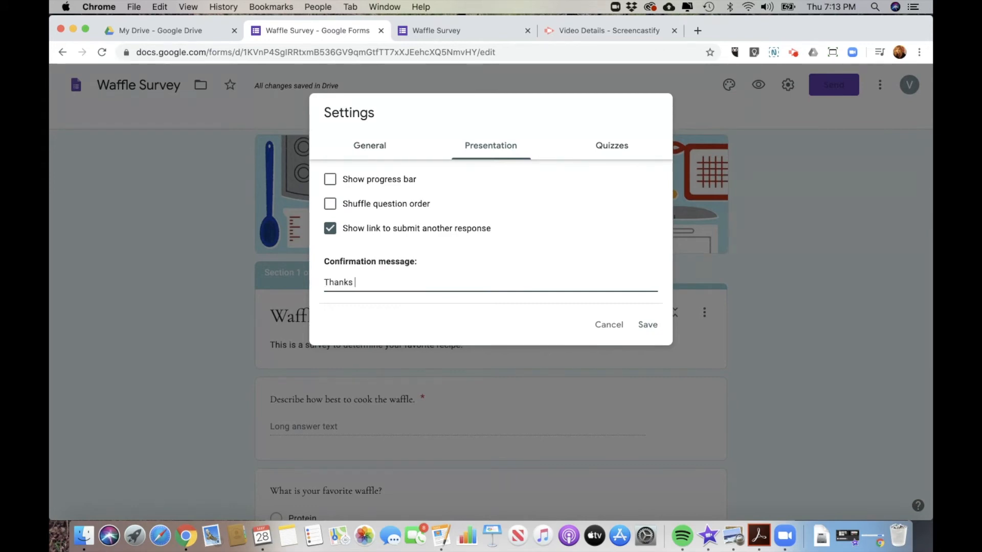
type(" for supporting tater tots.")
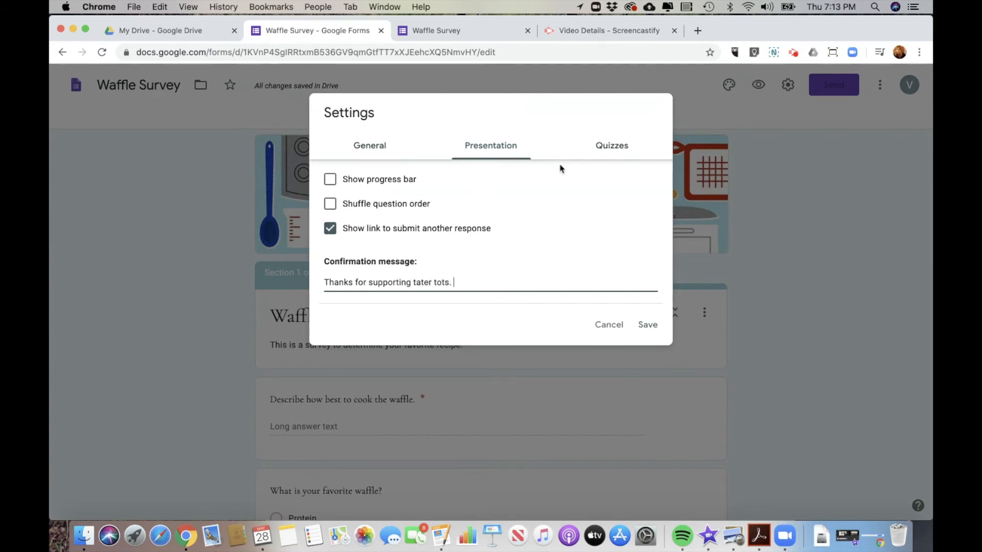
Step: Make the form a quiz with grades released immediately after each submission, and save the settings
left_click(591, 156)
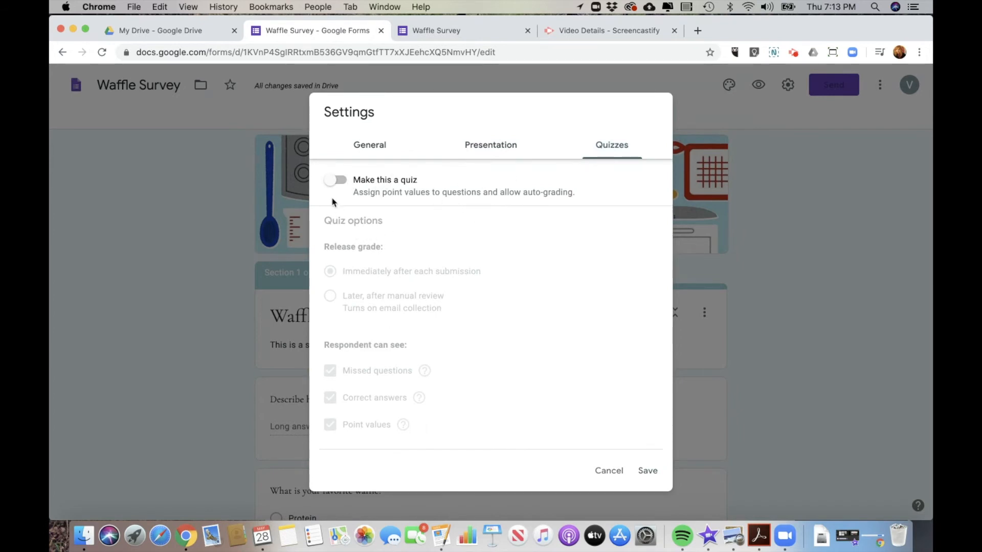
left_click(333, 184)
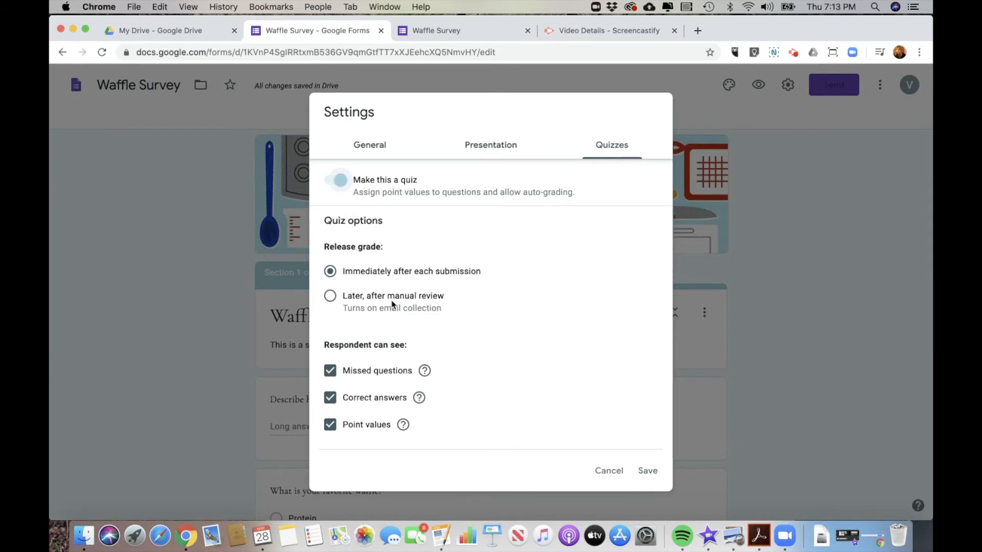
scroll(471, 352, "down", 1)
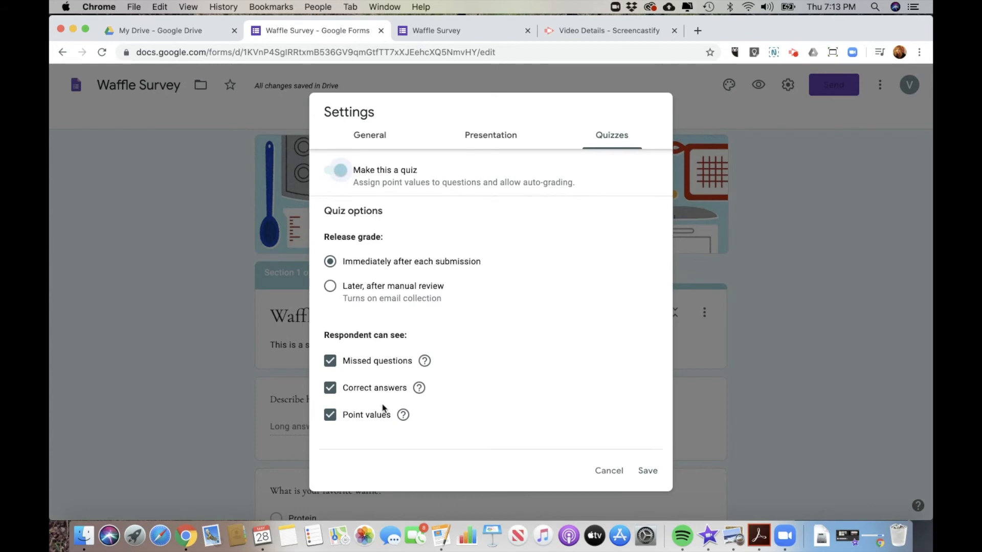
left_click(369, 136)
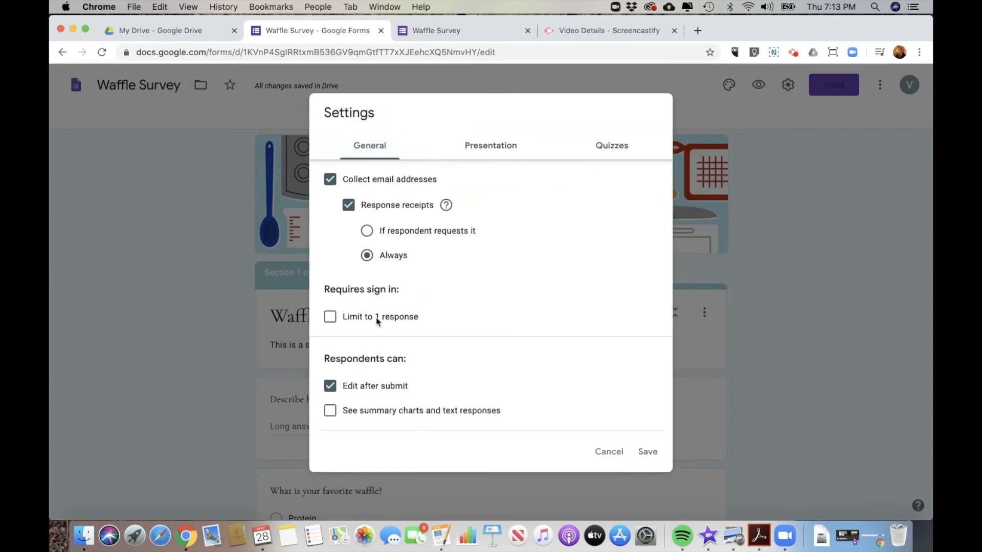
left_click(626, 152)
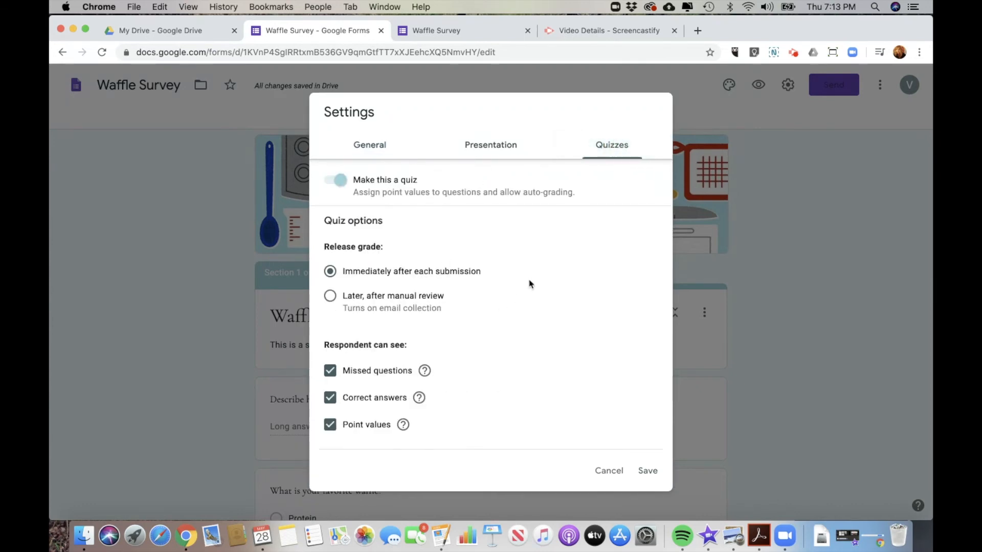
left_click(653, 473)
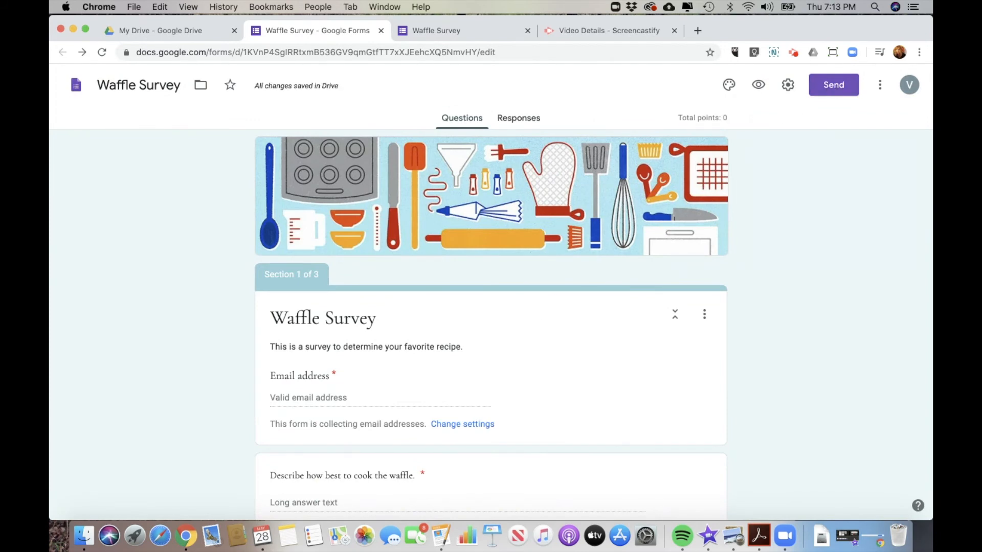
Step: Look over the email options for sending the form, including the choice to include the form in the email
left_click(833, 88)
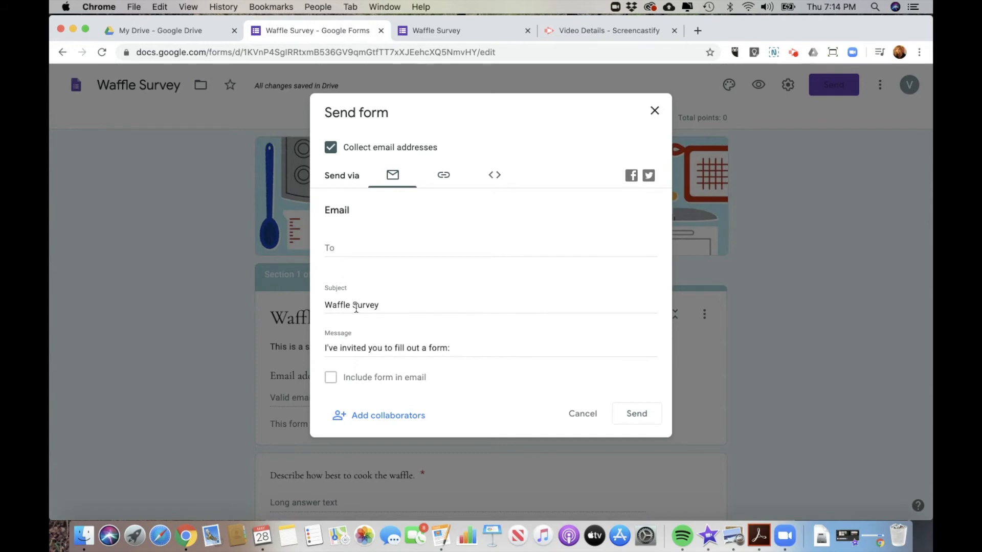
scroll(357, 308, "down", 2)
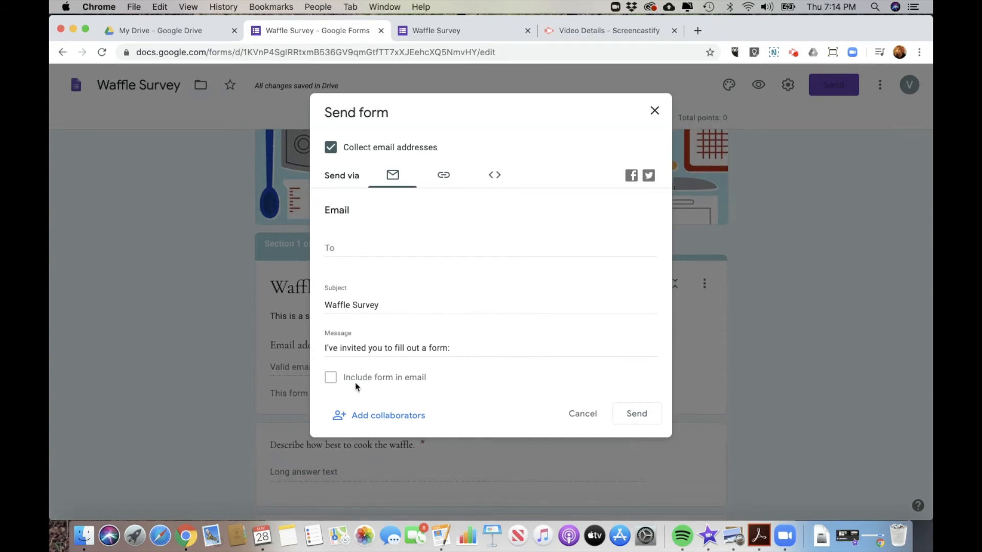
left_click(338, 381)
scroll(388, 225, "up", 2)
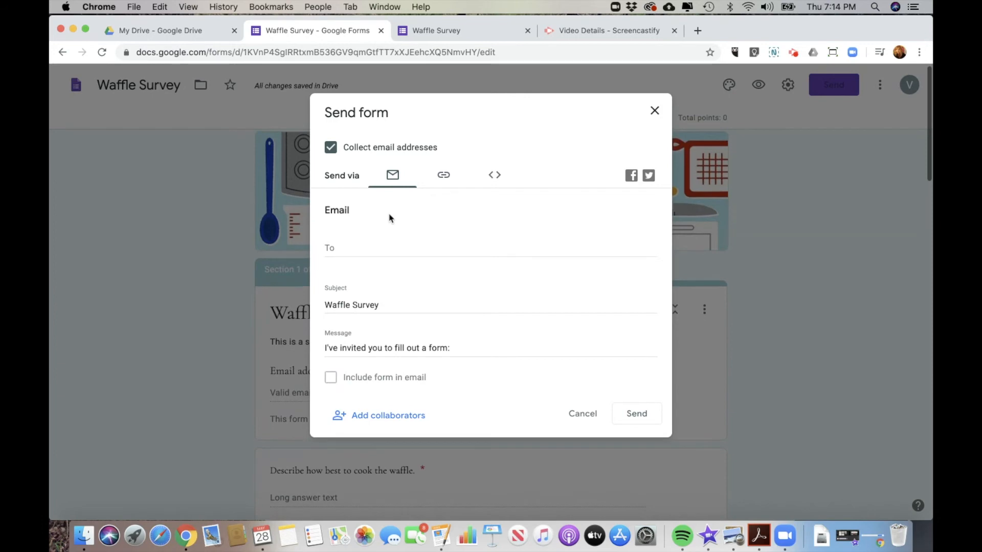
Step: Shorten the form's share link, view the embed HTML, and close the sending options without sending
left_click(444, 174)
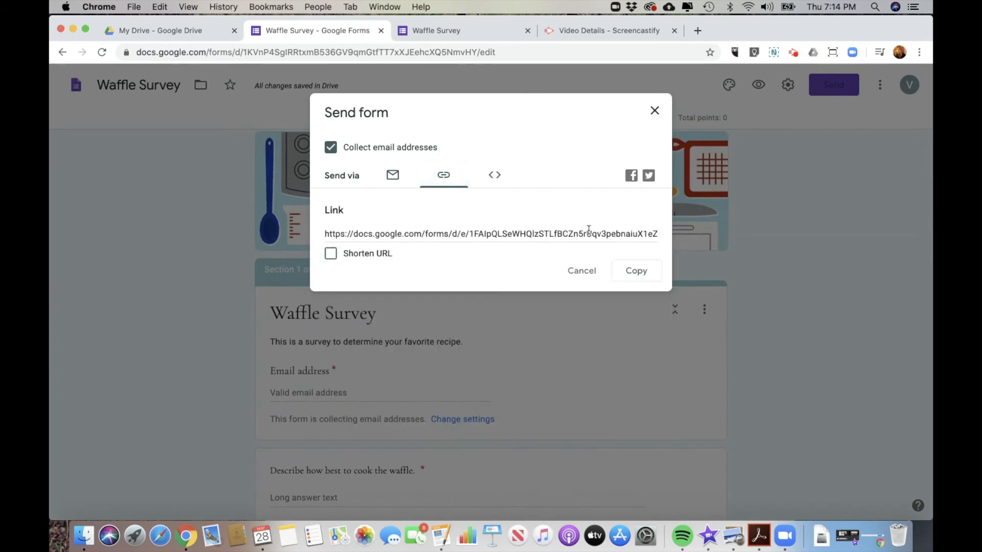
left_click(331, 253)
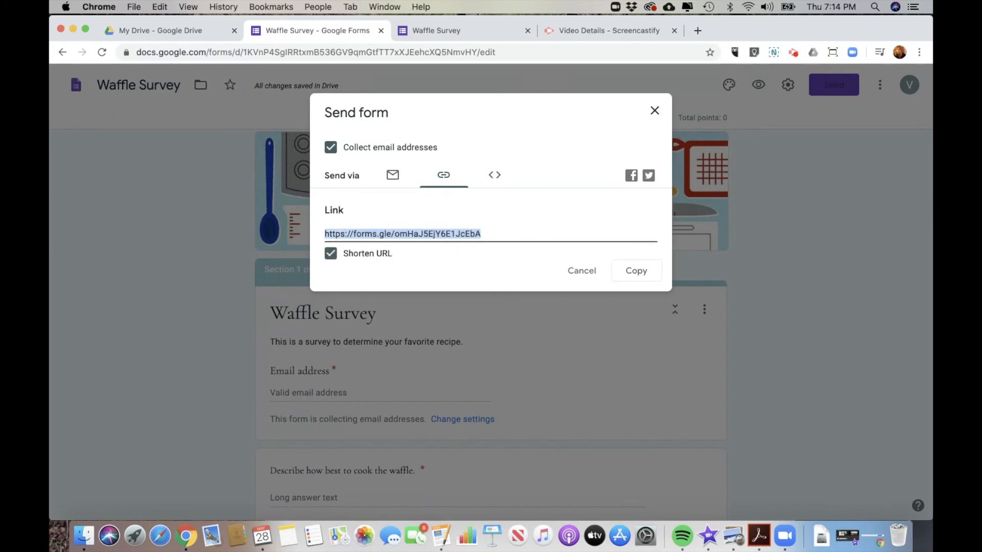
left_click(495, 178)
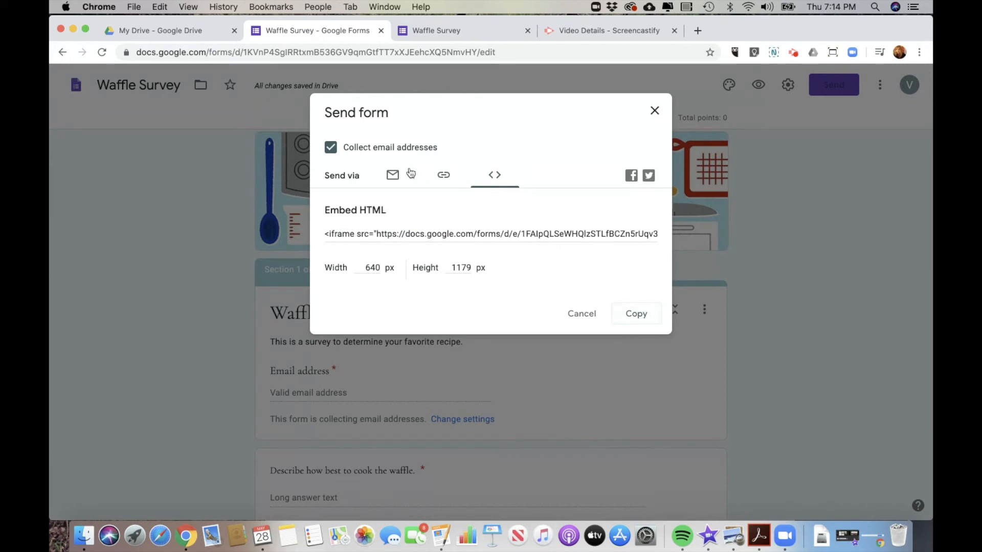
left_click(351, 171)
left_click(655, 112)
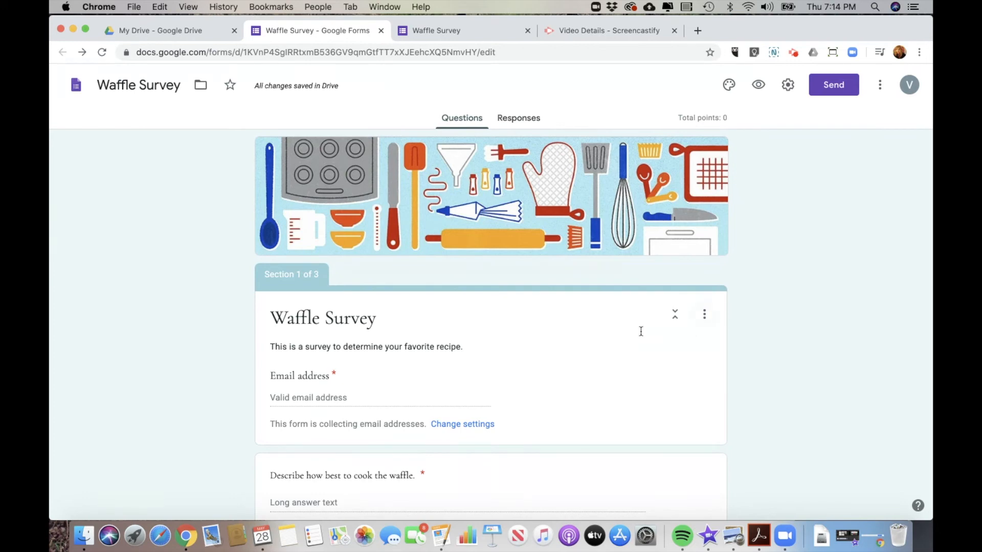
Step: Stop accepting responses, enter "times up!" as the message for respondents, and turn response collection back on
left_click(527, 118)
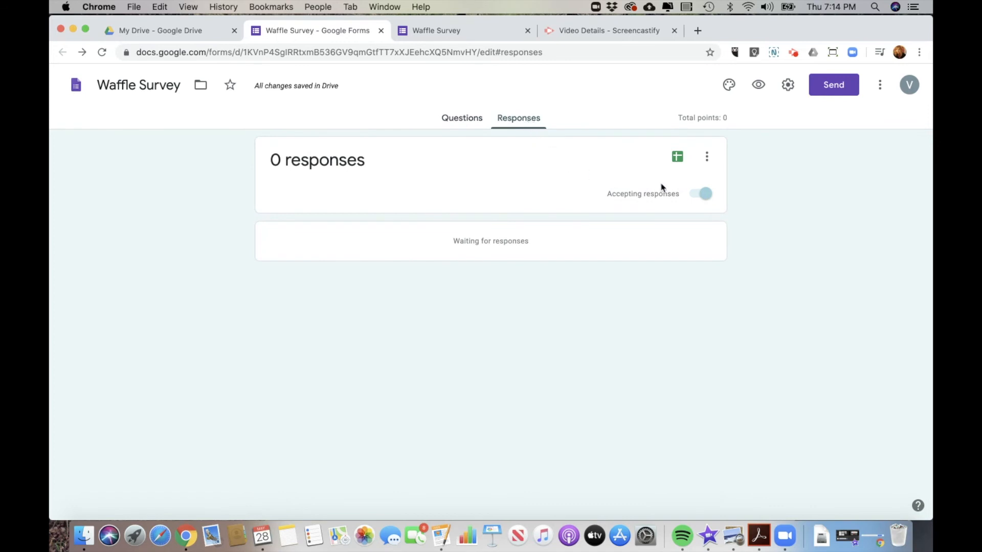
left_click(705, 195)
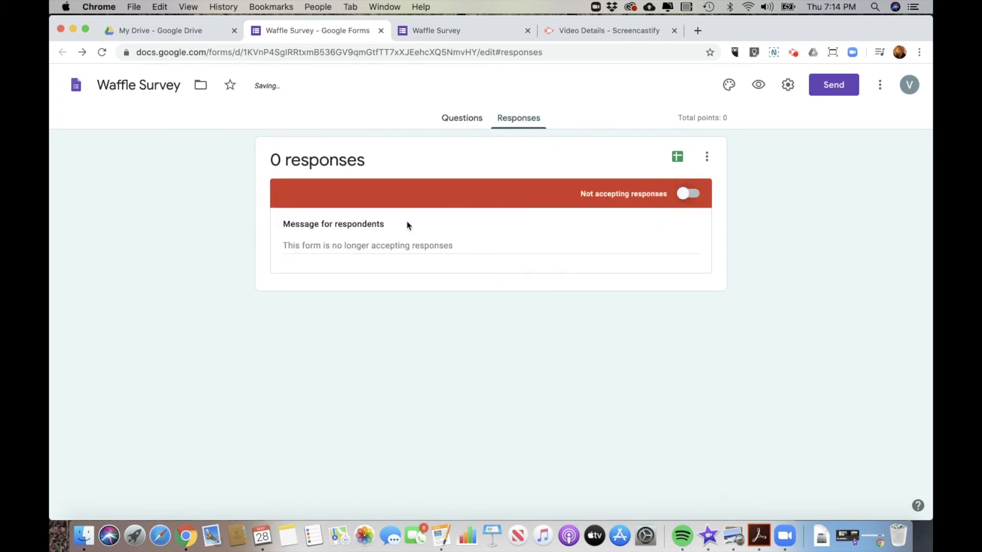
left_click(356, 246)
type("times up!")
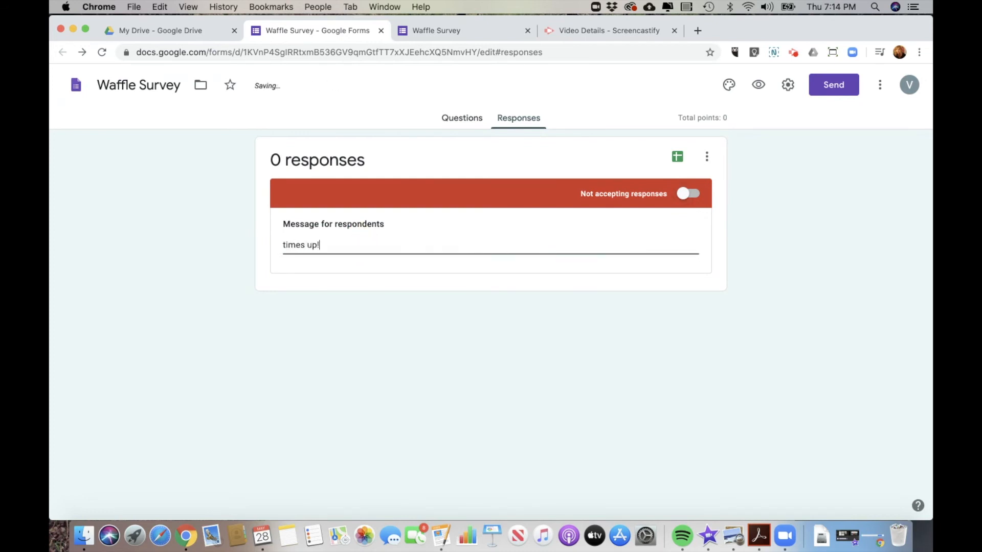
left_click(692, 196)
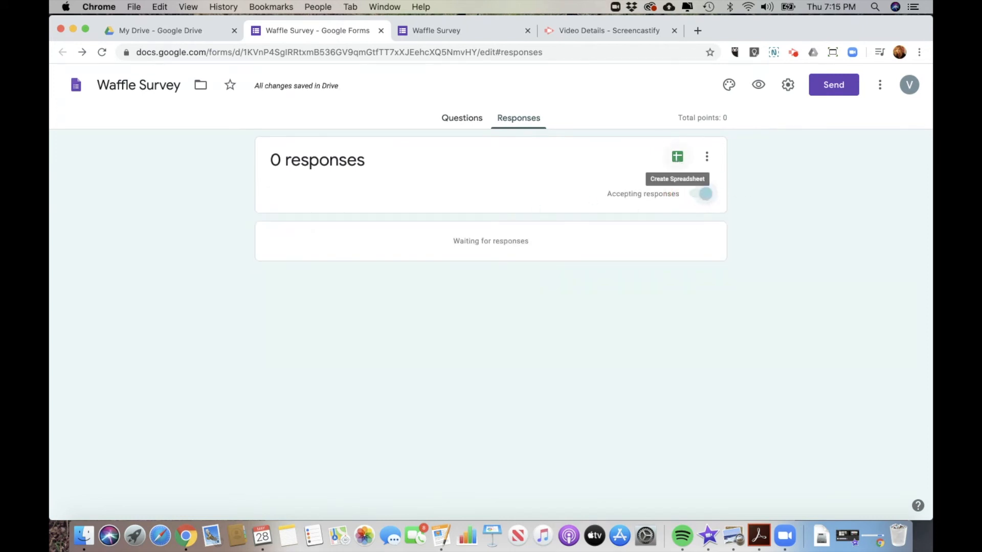
Step: Create a new spreadsheet named "Waffle Survey (Responses)" as the form's response destination
left_click(677, 159)
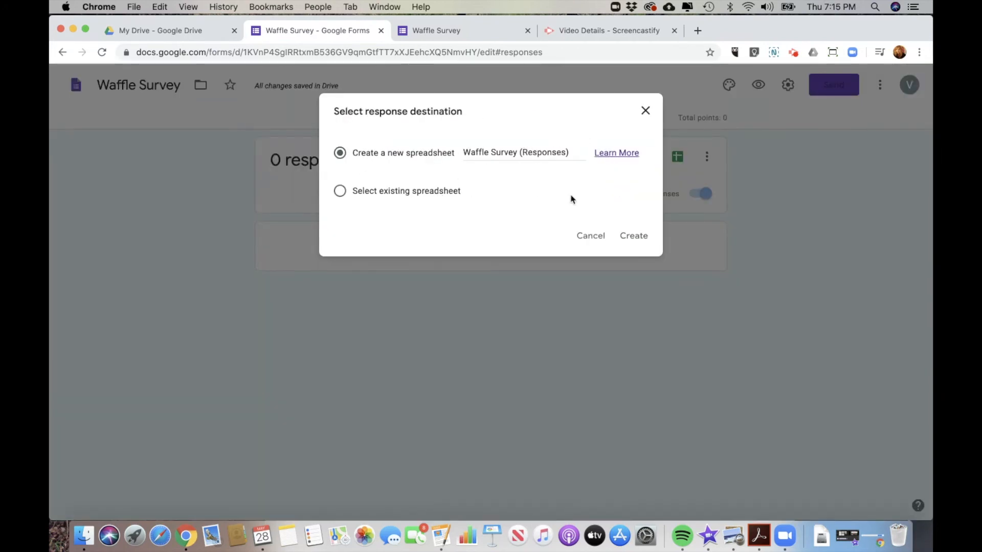
left_click(633, 237)
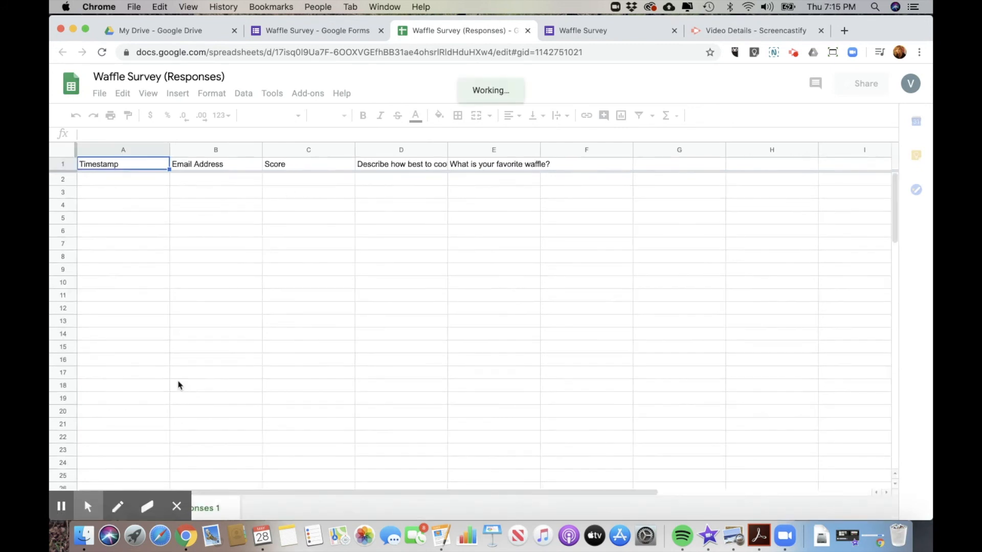
left_click(177, 506)
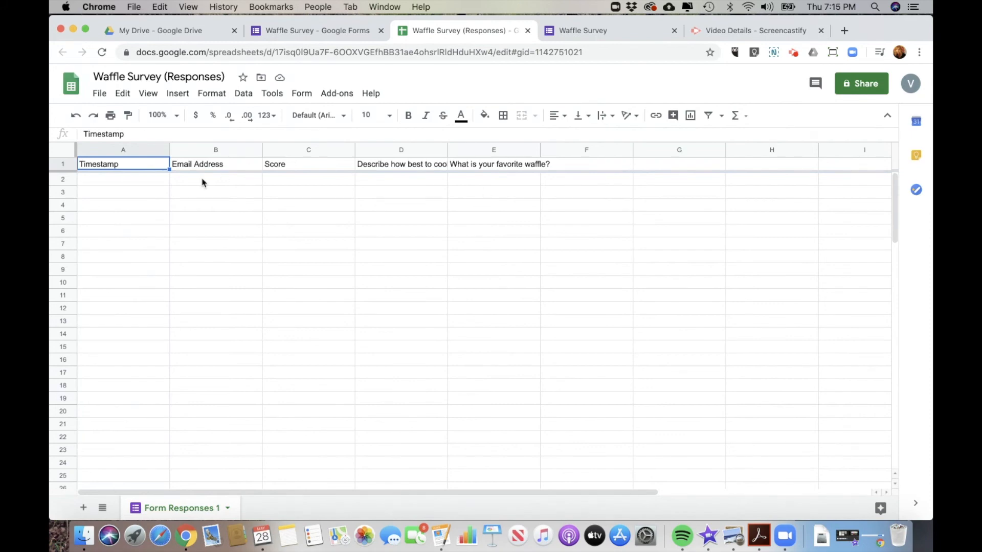
Step: Look at the respondent view of the survey, return to the form's responses, and check the additional response options
left_click(602, 32)
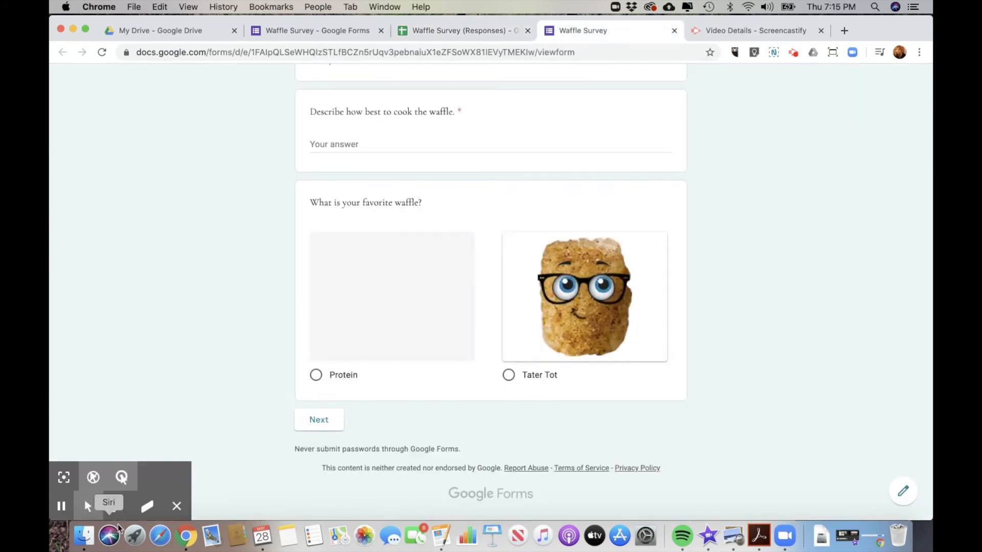
left_click(176, 506)
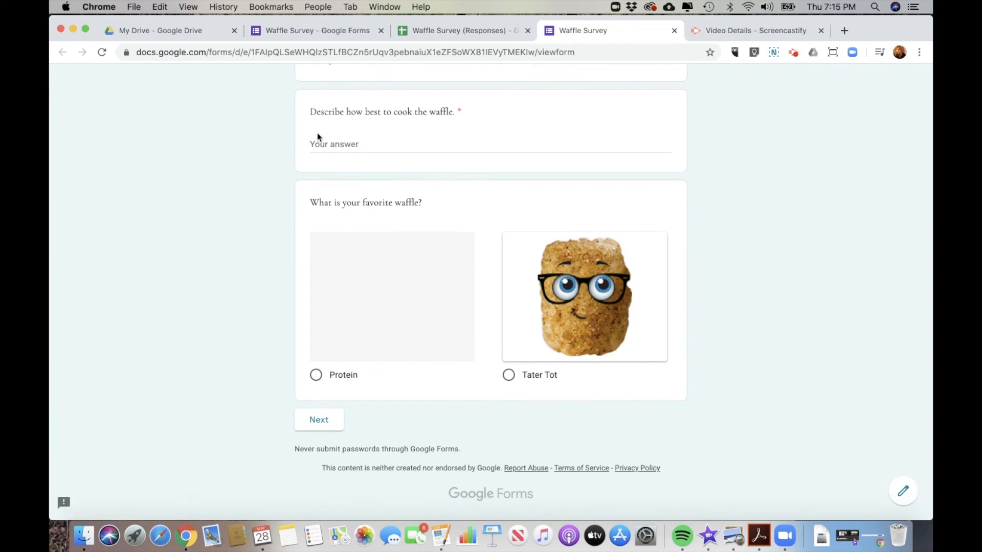
scroll(311, 174, "up", 5)
left_click(307, 31)
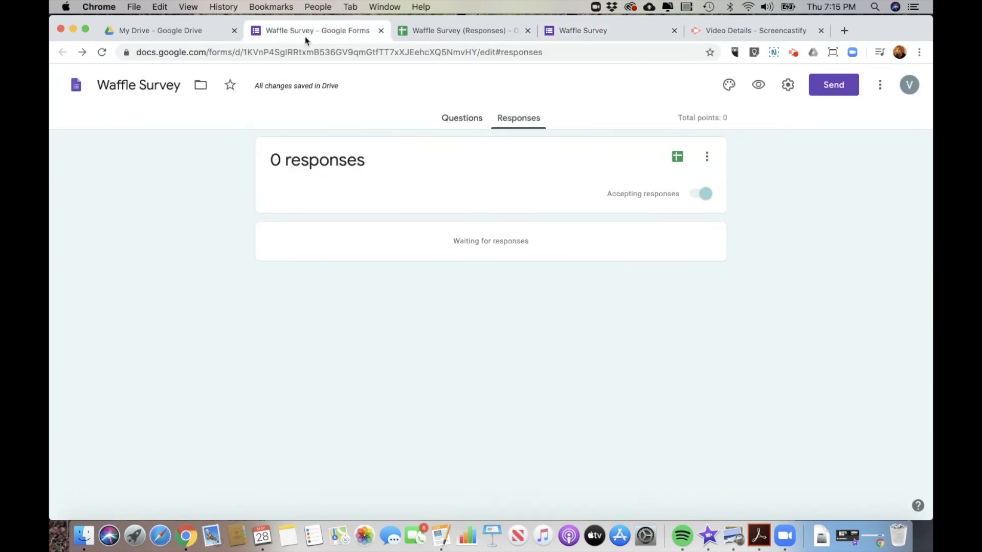
left_click(707, 157)
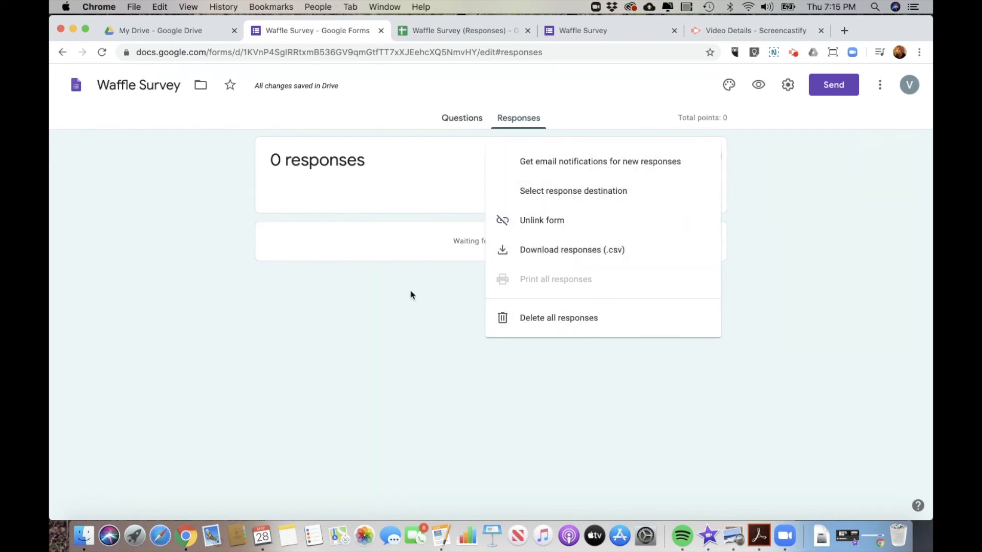
left_click(396, 319)
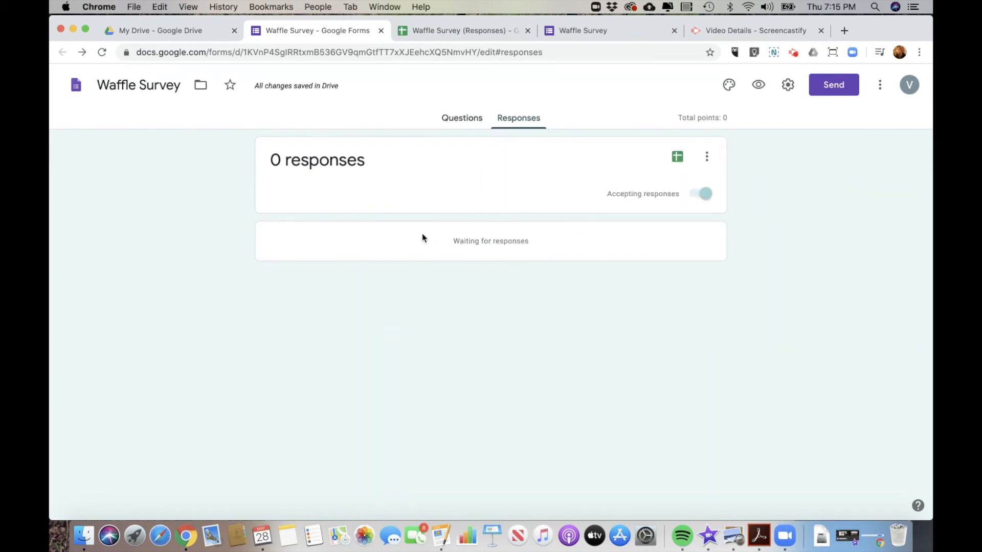
Step: In the respondent view of the survey, answer "on heat" for how best to cook the waffle, choose Tater Tot as favorite, and continue
left_click(558, 32)
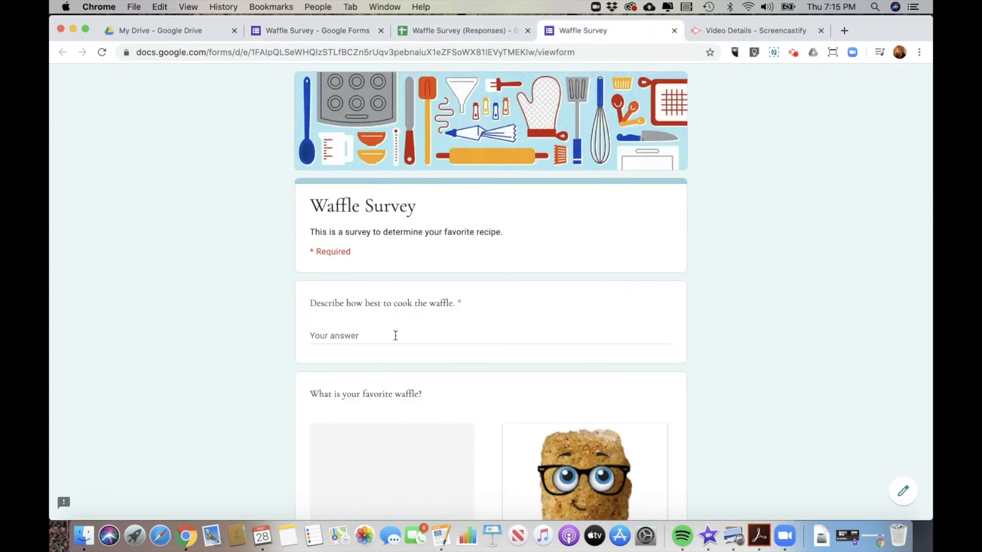
left_click(366, 333)
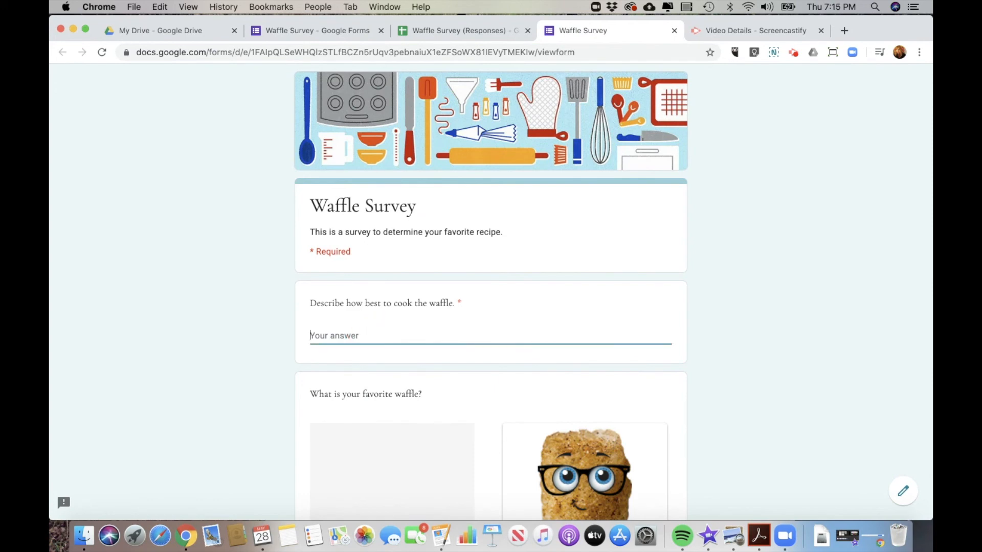
type("on heat")
scroll(502, 357, "down", 5)
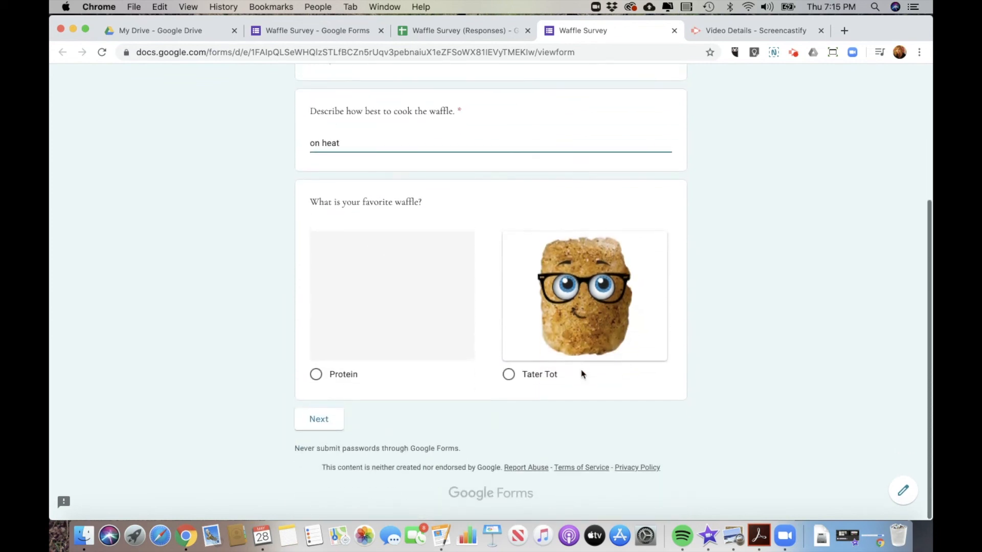
left_click(509, 378)
left_click(335, 421)
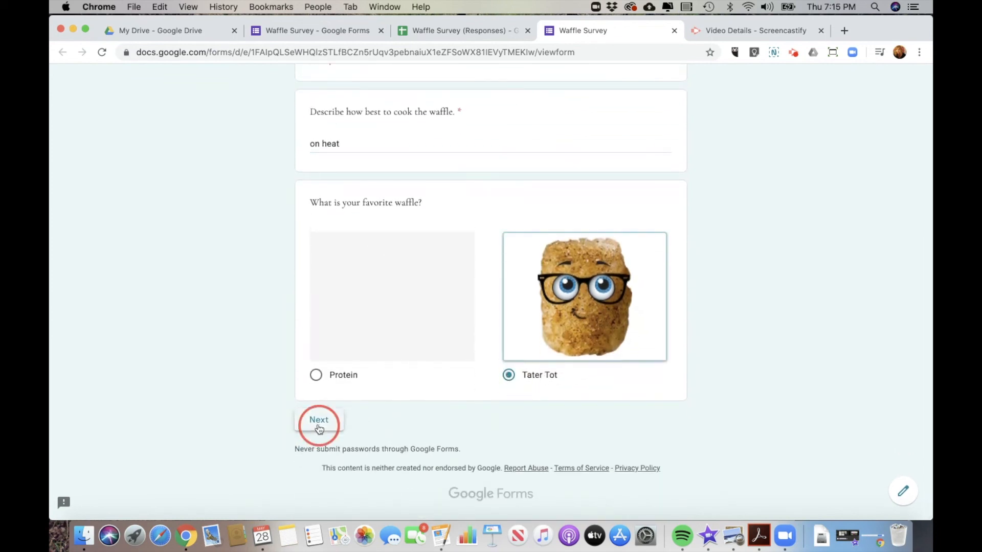
Step: Fill in the required email address with the respondent's suggested Gmail address and continue to the next section
left_click(368, 335)
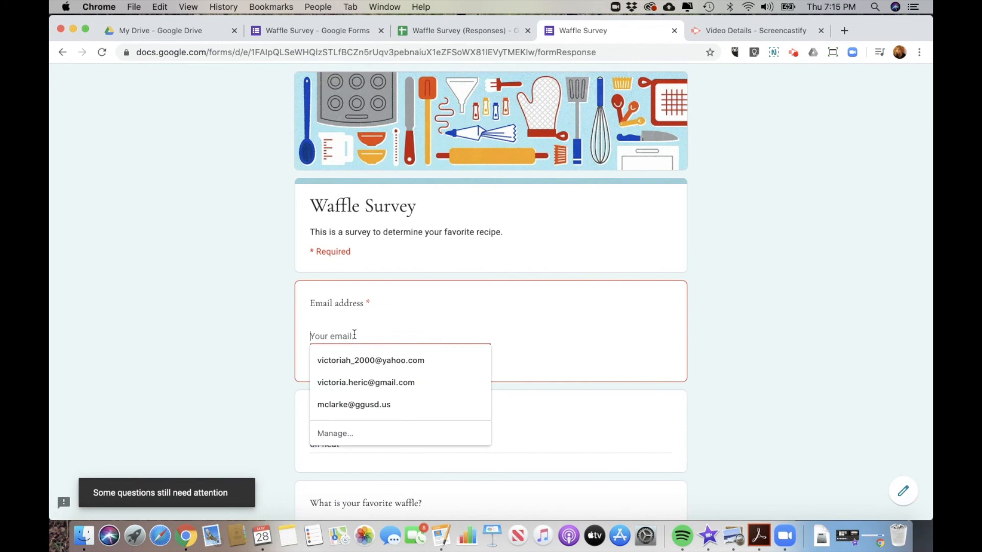
left_click(358, 382)
scroll(550, 413, "down", 2)
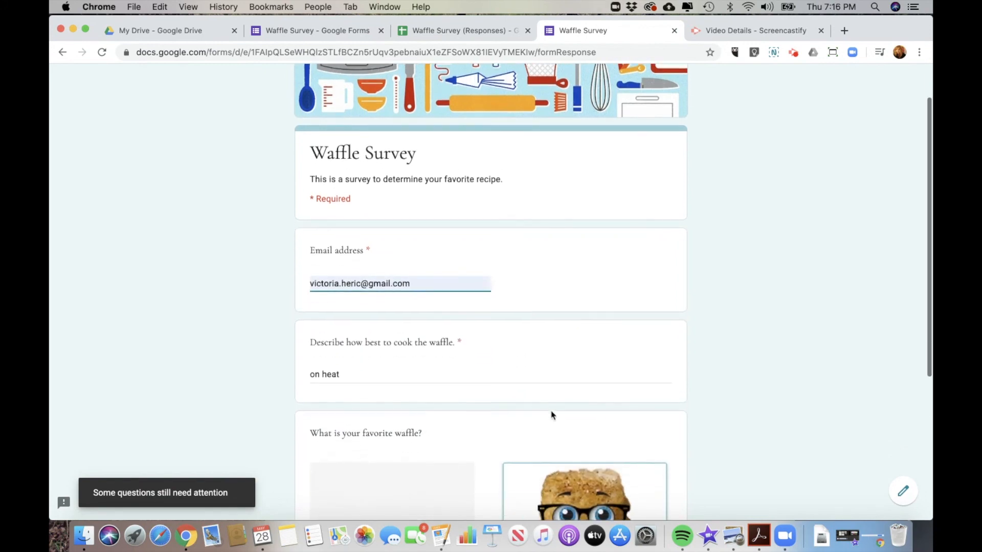
scroll(552, 416, "down", 5)
left_click(337, 422)
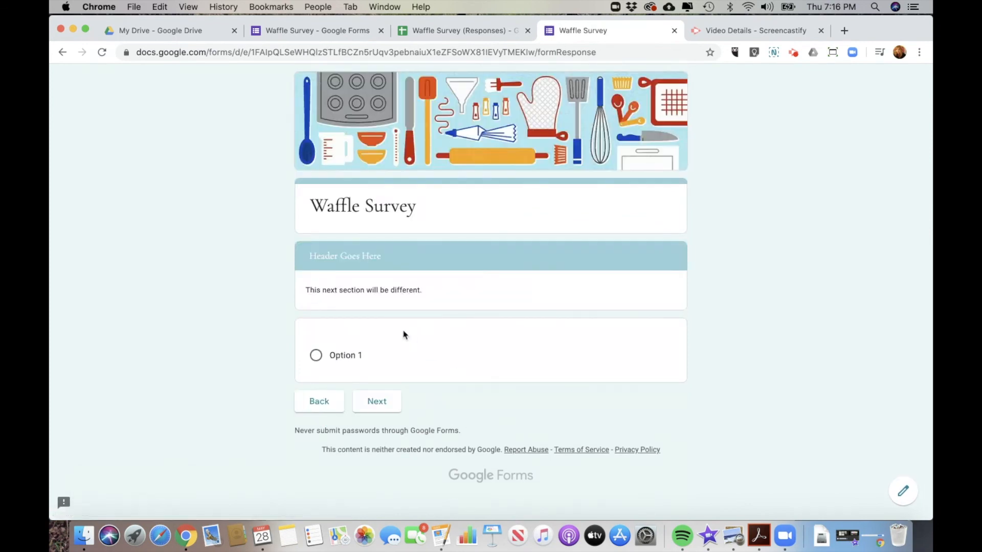
Step: Choose Option 1 in the "Header Goes Here" section, continue to the final section, and submit the survey
left_click(315, 357)
left_click(377, 403)
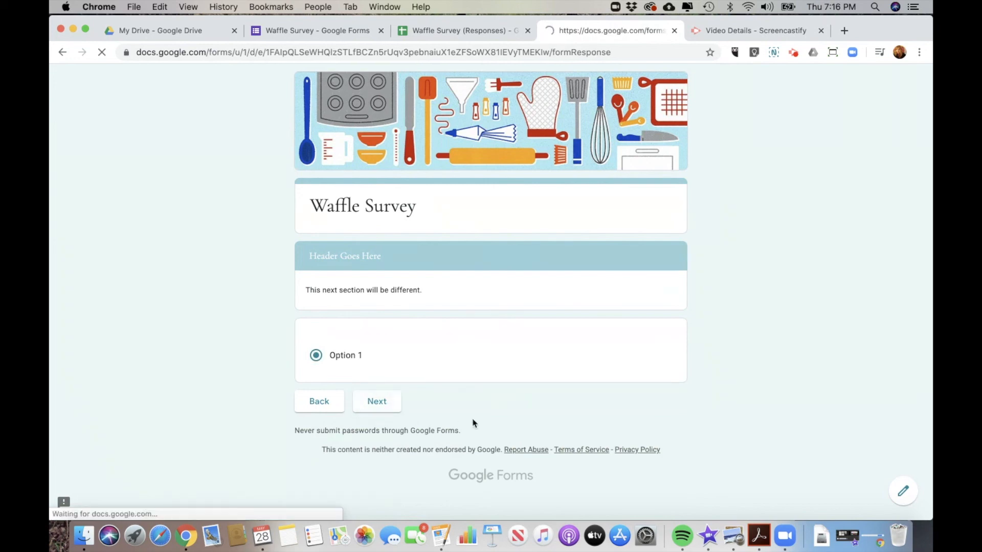
scroll(551, 351, "down", 10)
scroll(551, 351, "down", 2)
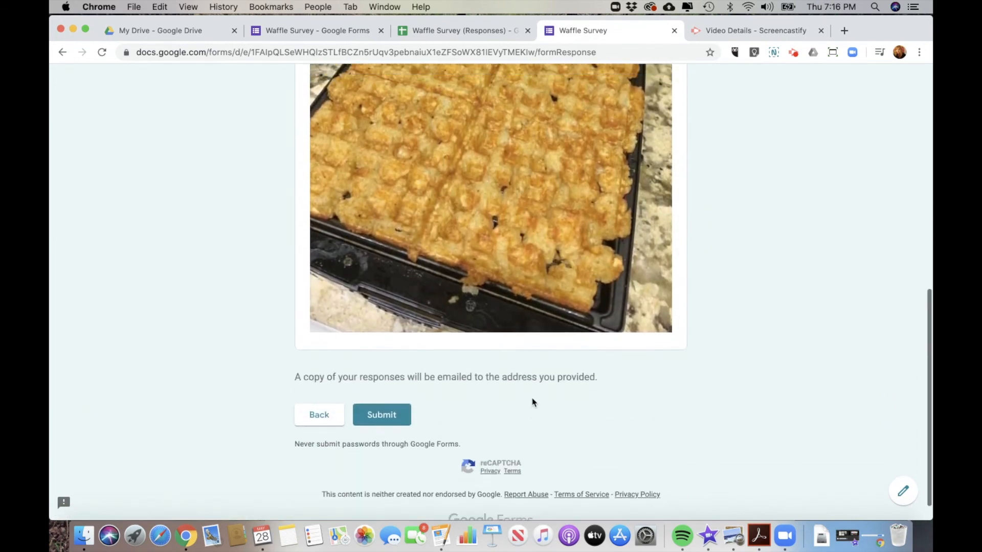
left_click(380, 432)
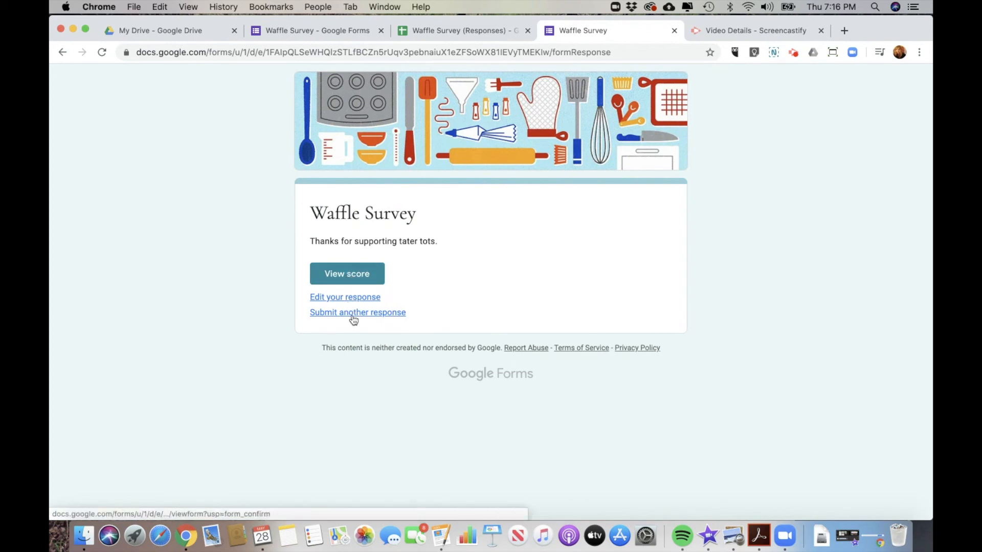
Step: Check the submitted response in the linked spreadsheet, and examine the insights, scores and answer charts in the form's response summary
left_click(452, 30)
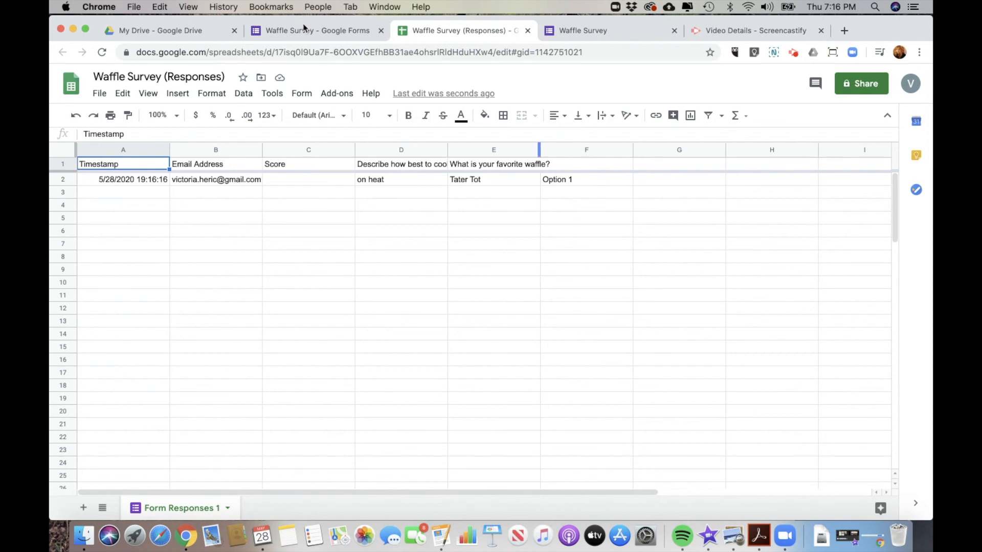
left_click(336, 34)
left_click(769, 141)
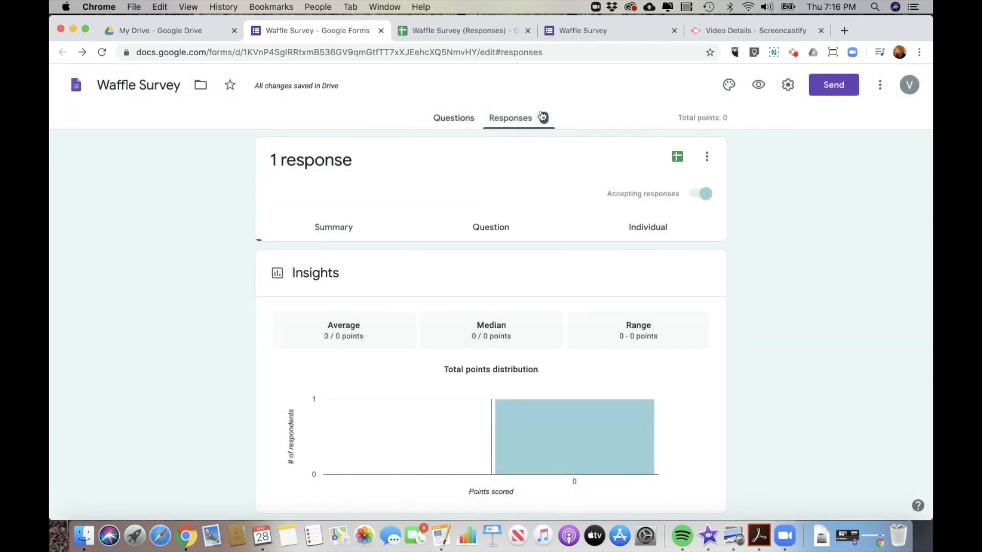
scroll(616, 307, "down", 4)
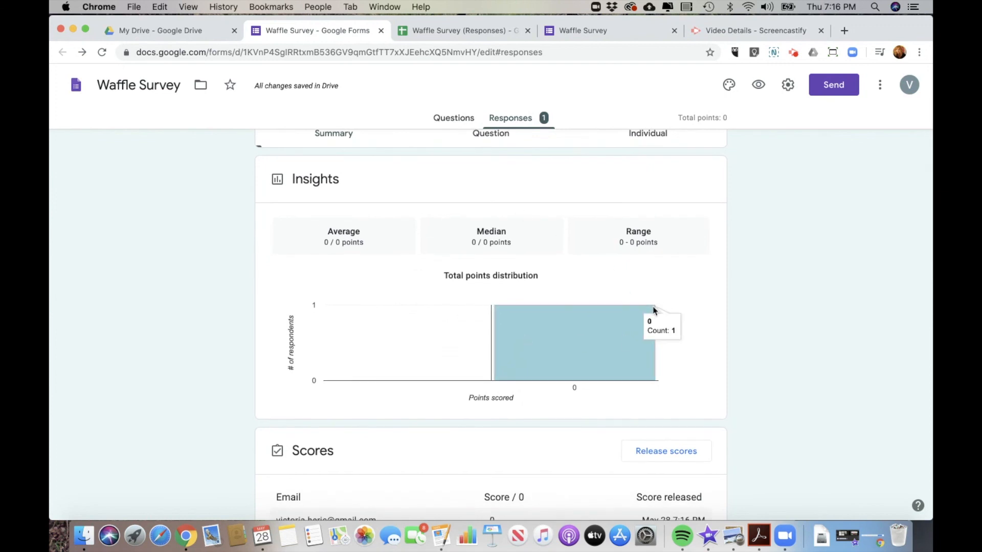
scroll(556, 333, "down", 6)
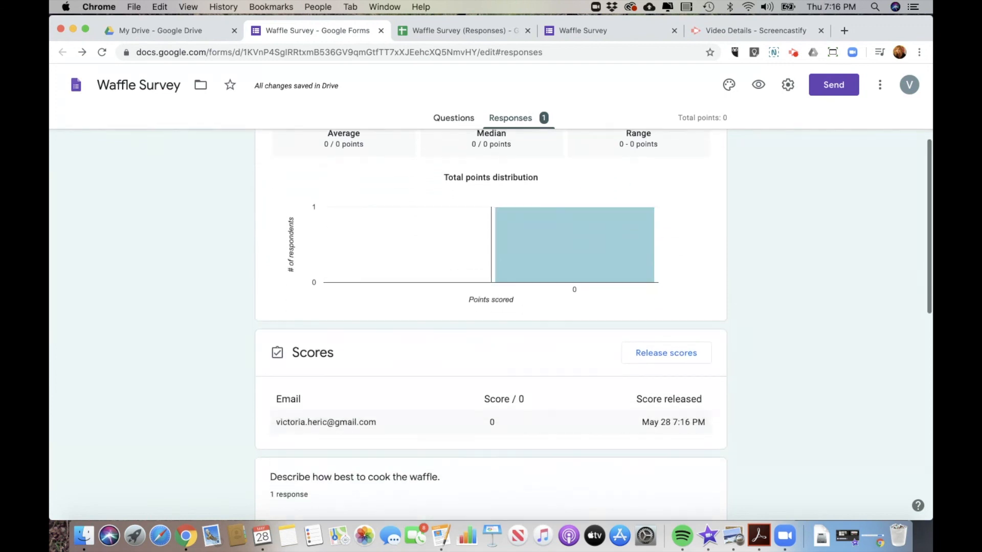
scroll(661, 393, "down", 8)
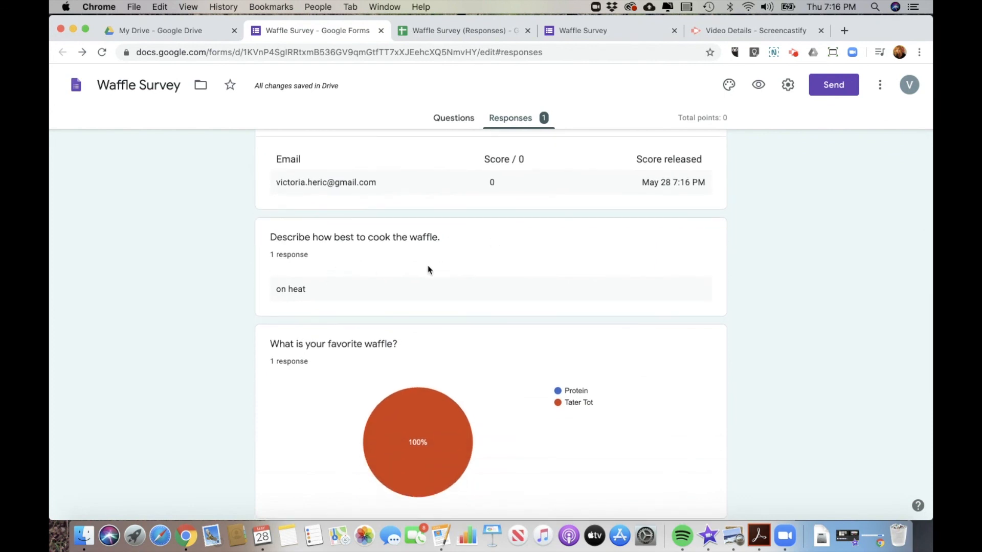
scroll(419, 337, "down", 8)
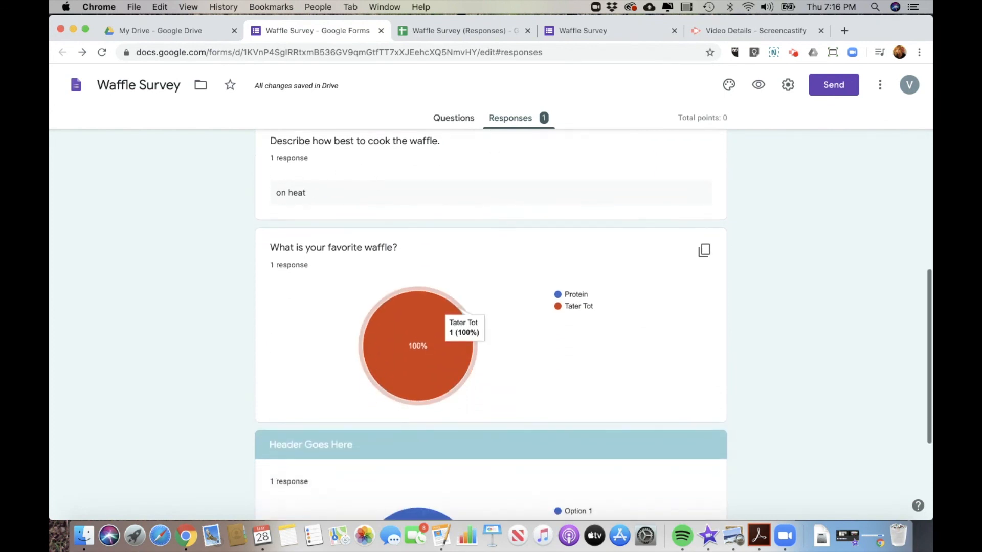
scroll(450, 338, "down", 4)
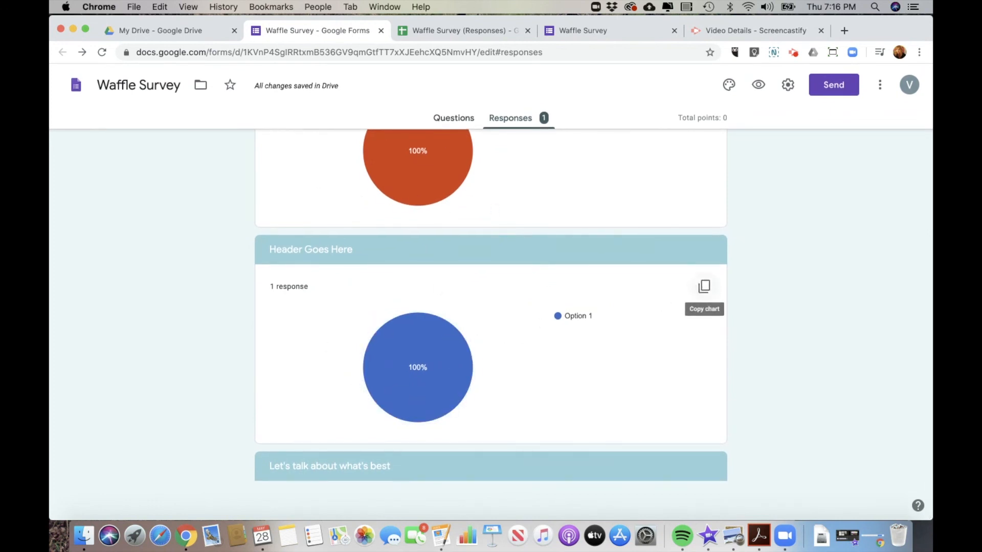
scroll(704, 286, "up", 16)
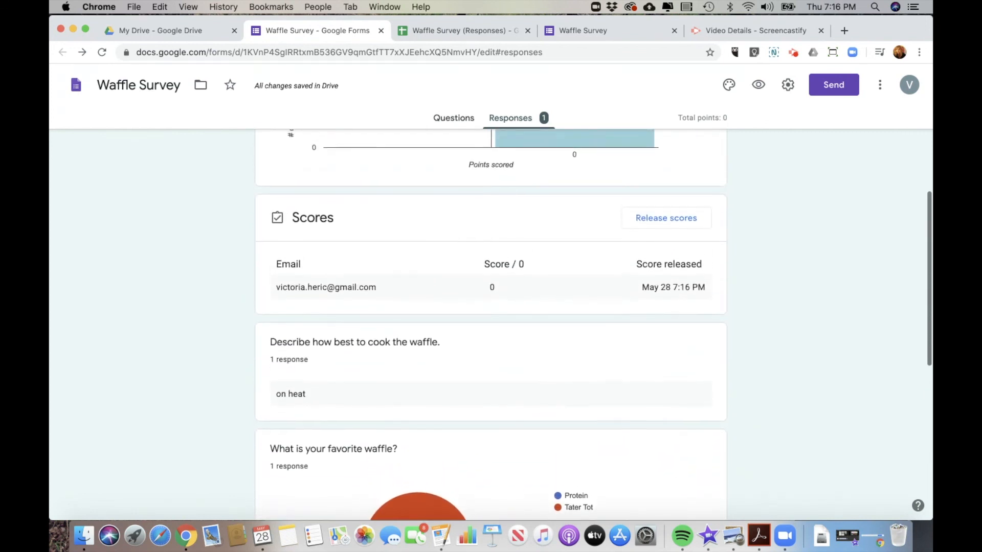
scroll(702, 246, "up", 3)
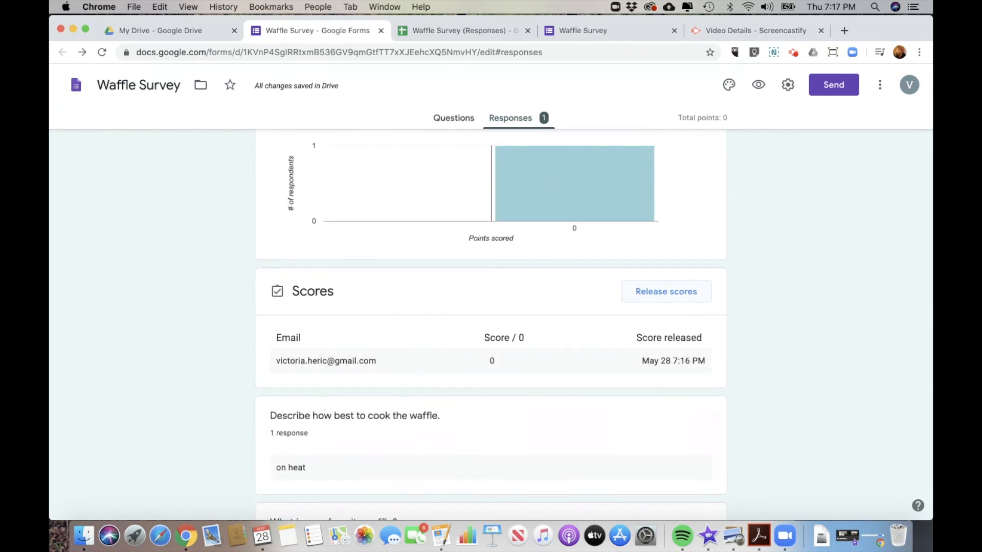
scroll(660, 285, "up", 10)
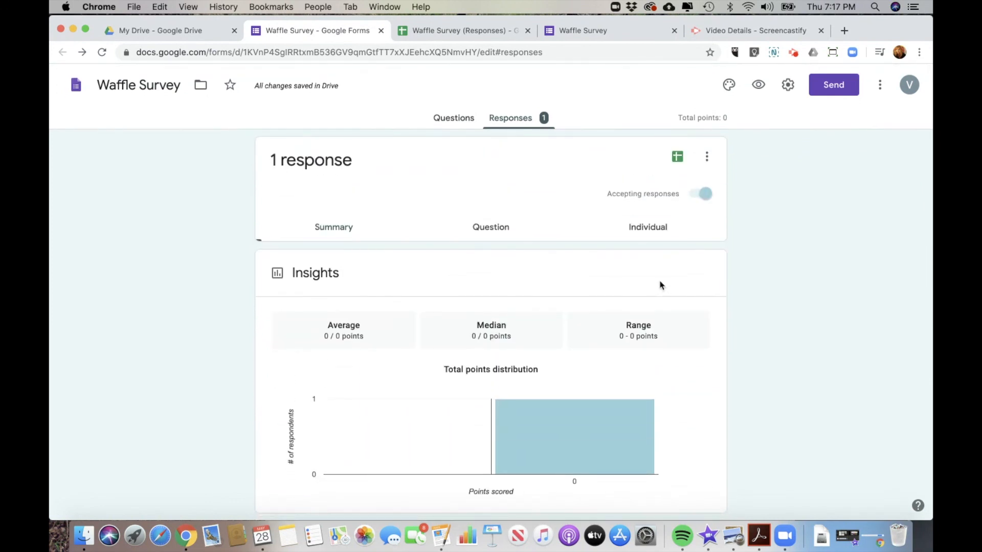
Step: Stop the form from accepting responses and turn response collection back on
left_click(705, 194)
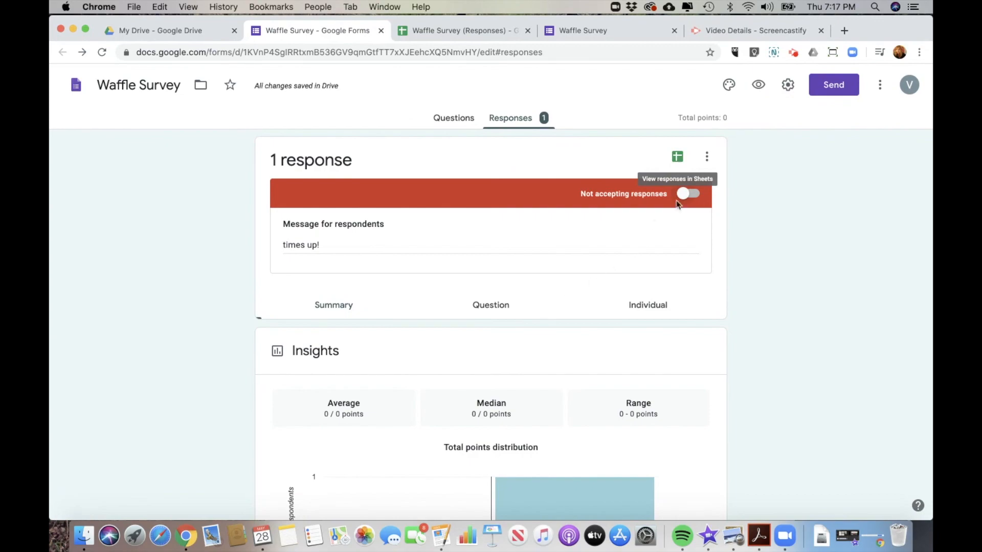
left_click(688, 193)
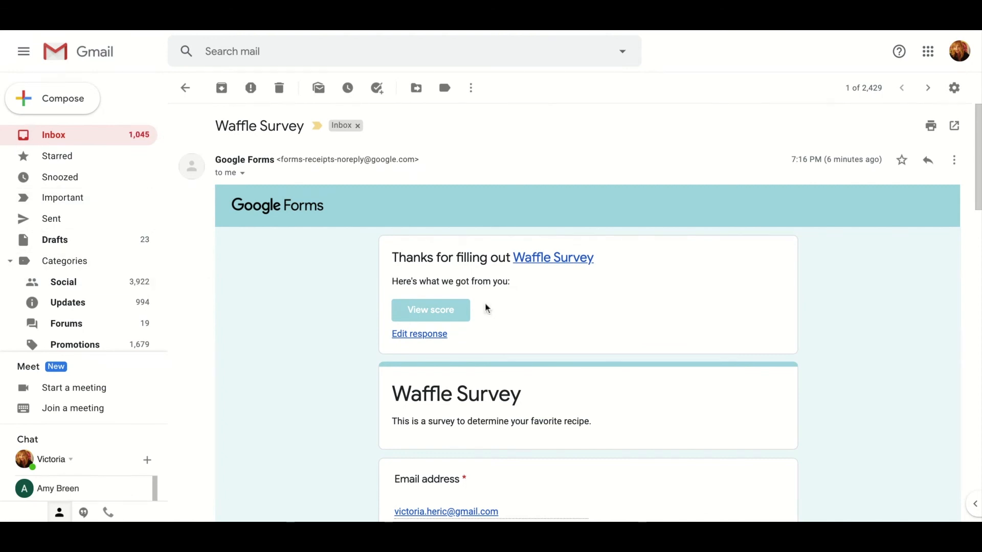
Step: Read through the emailed copy of the Waffle Survey response in Gmail and return to its beginning
scroll(486, 308, "down", 6)
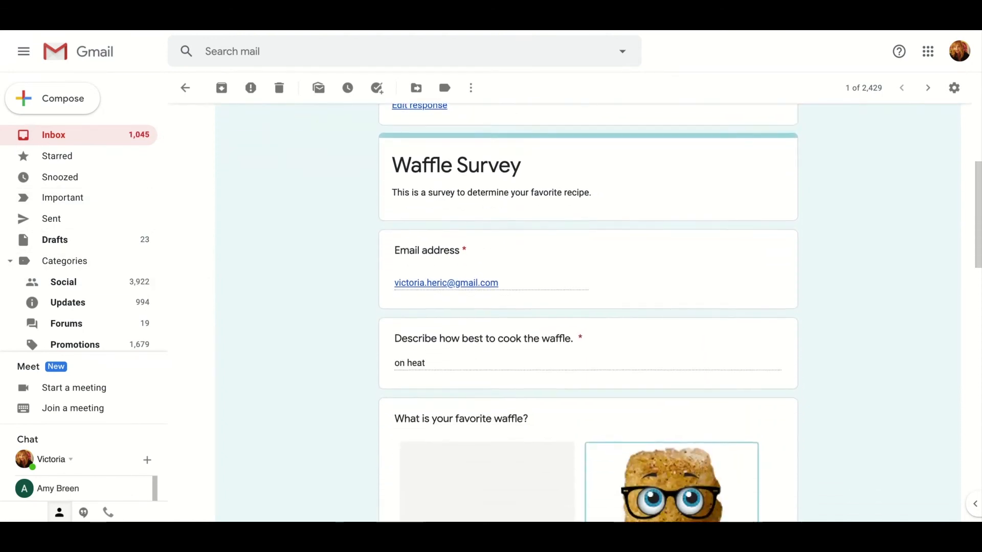
scroll(588, 313, "down", 9)
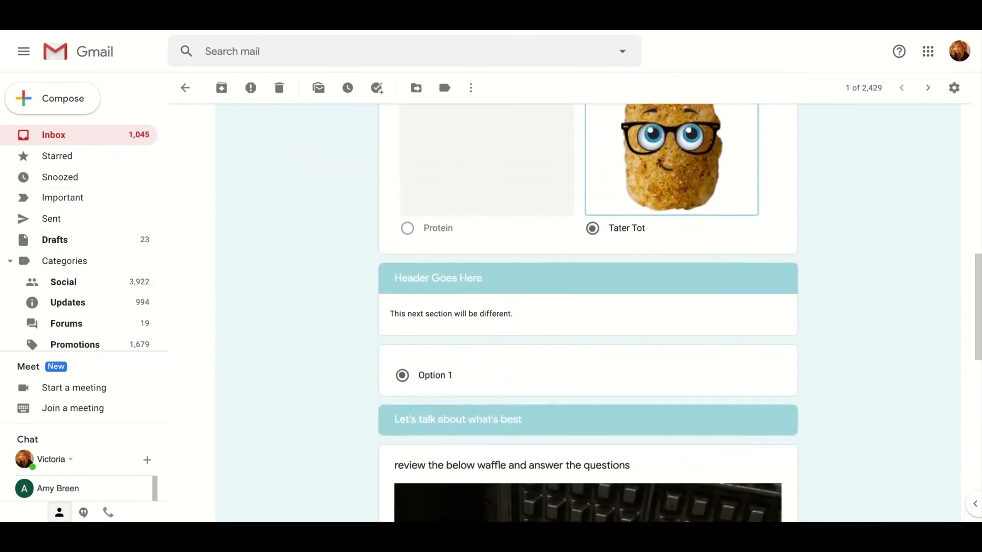
scroll(588, 313, "down", 9)
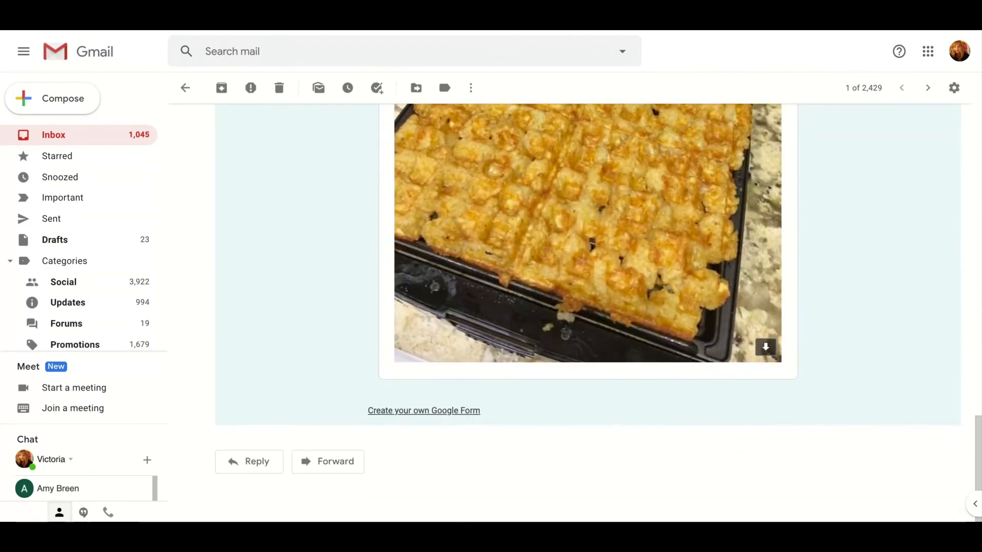
scroll(588, 313, "up", 20)
scroll(588, 313, "up", 5)
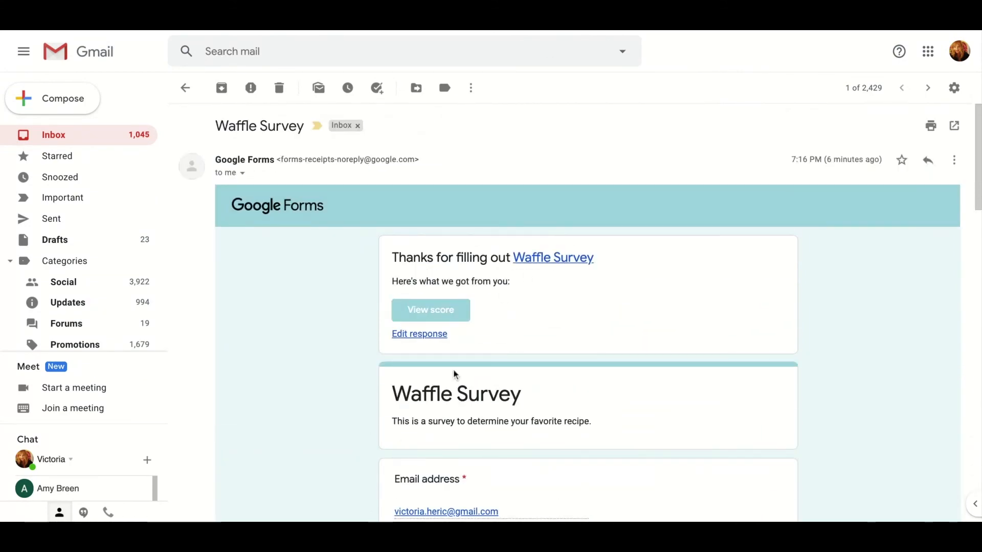